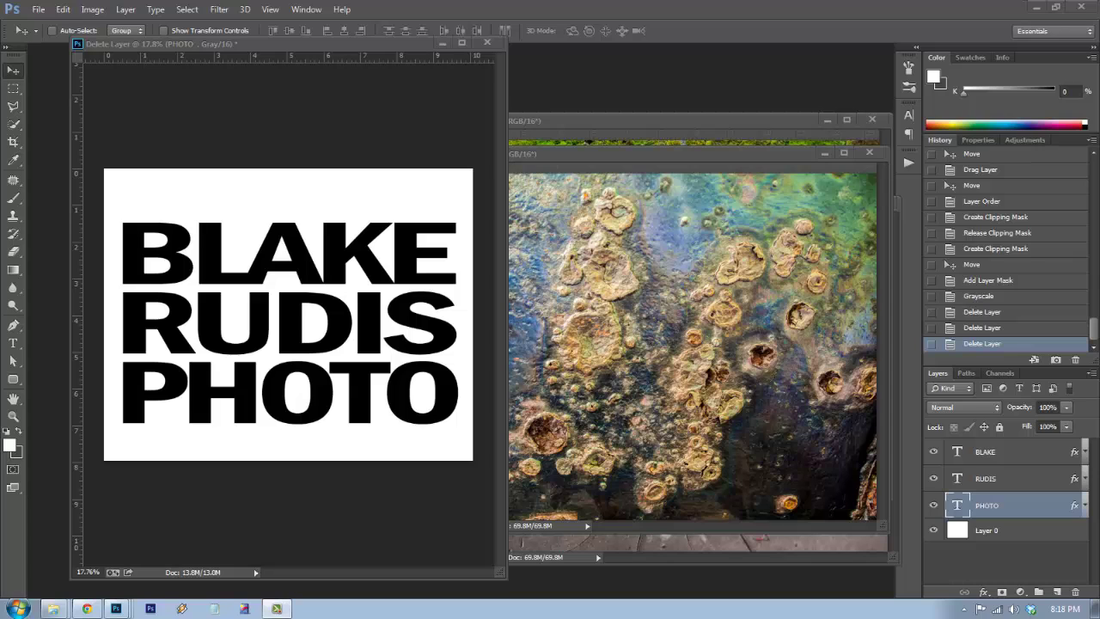
Try moving the second text line upward in the text document, and revert to the state before the move.
left_click(584, 158)
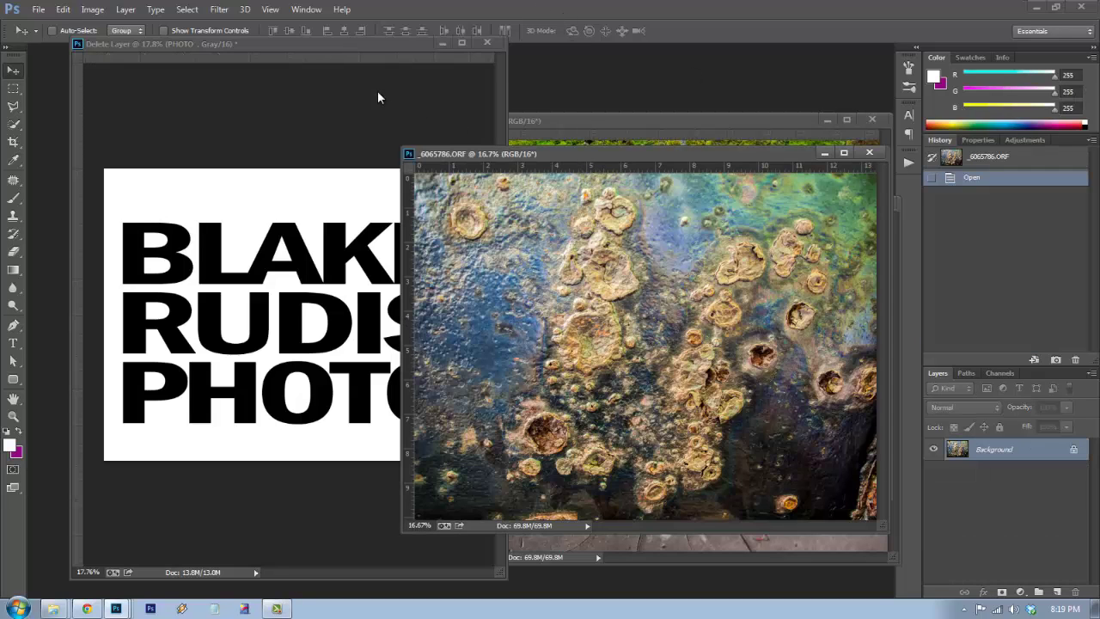
left_click_drag(356, 49, 560, 69)
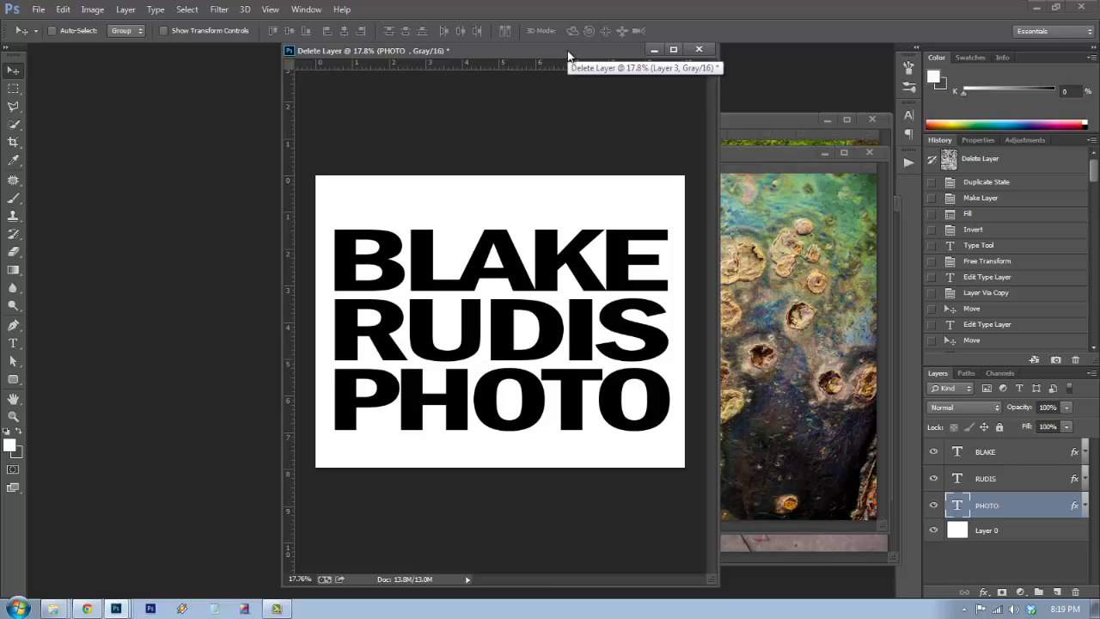
left_click(997, 481)
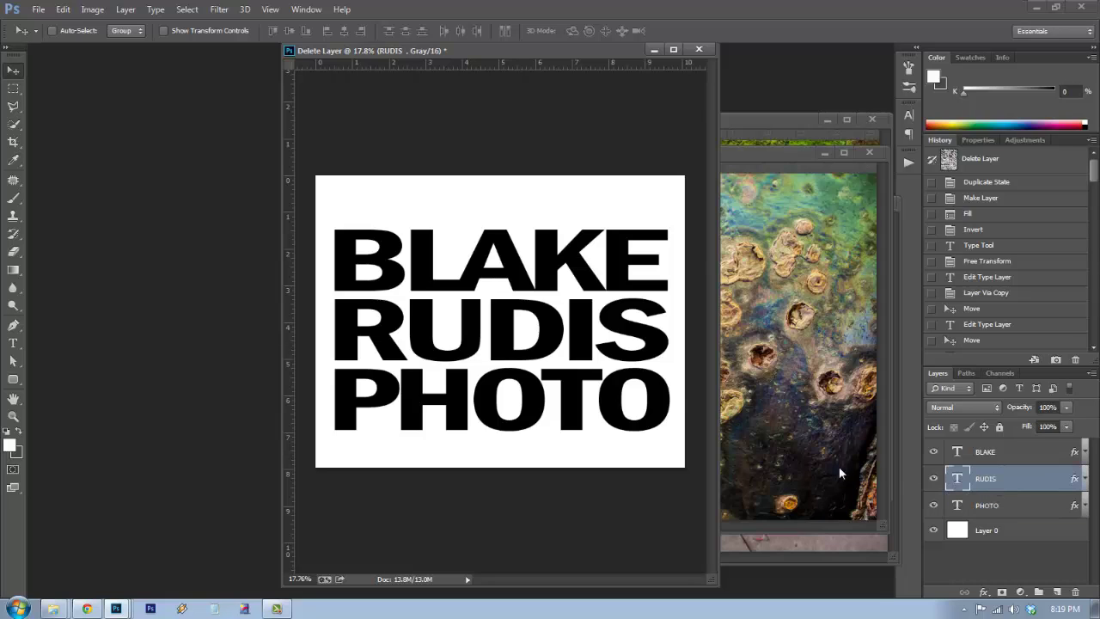
mouse_move(620, 346)
left_mouse_down()
mouse_move(650, 342)
mouse_move(614, 355)
mouse_move(617, 325)
mouse_move(623, 342)
mouse_move(634, 341)
left_mouse_up()
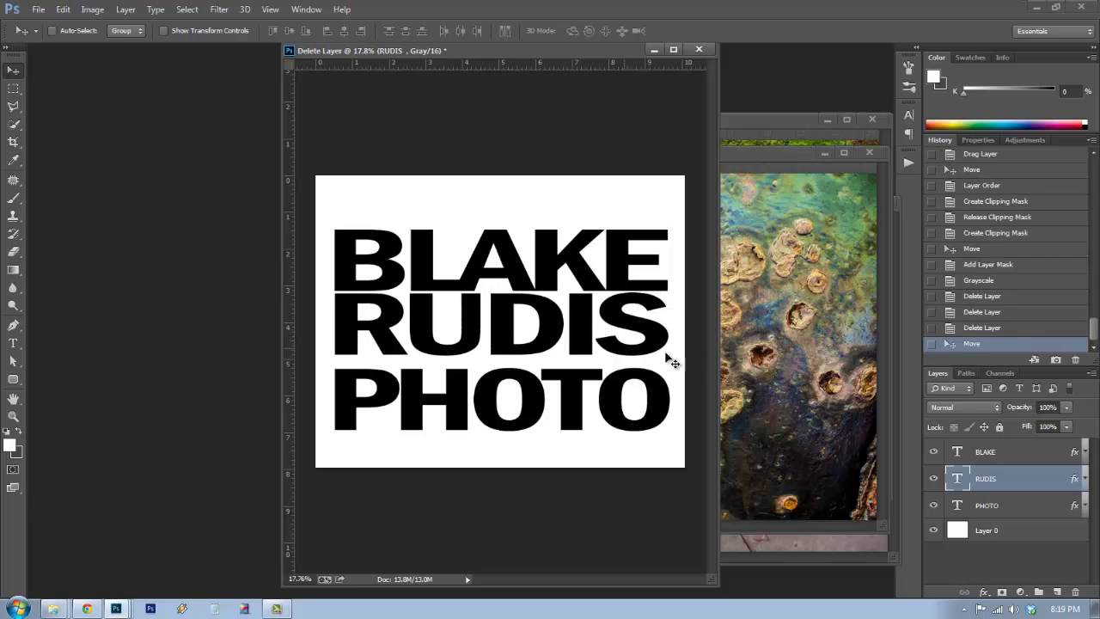
left_click(983, 328)
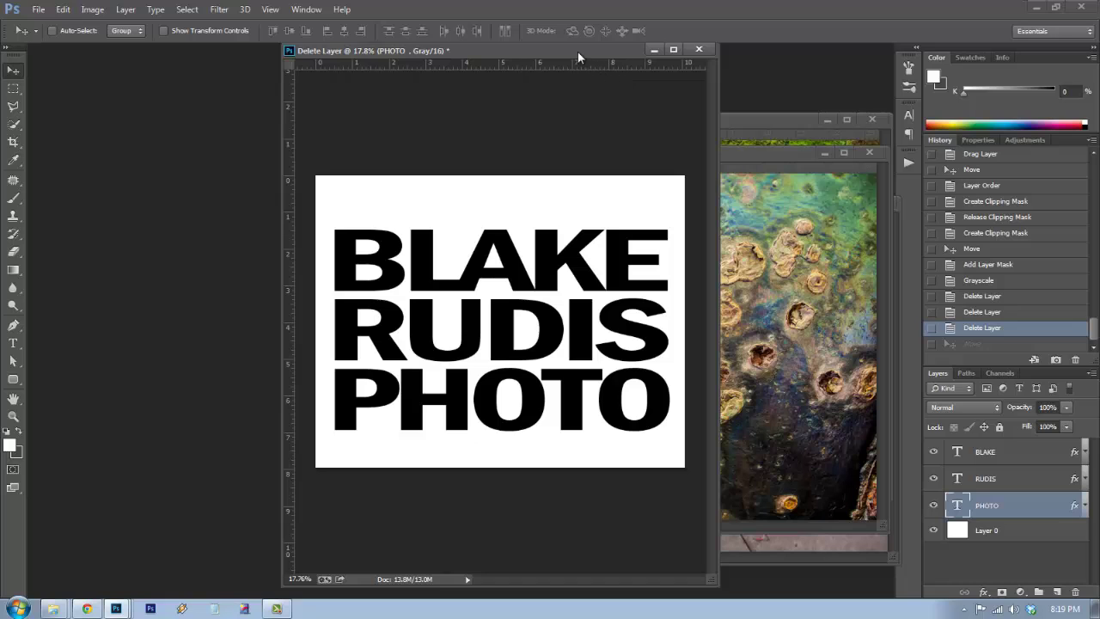
Try adding the barnacle texture photo _6065786.ORF to the grayscale text document, and delete the added layer.
left_click_drag(571, 50, 378, 50)
left_click(654, 168)
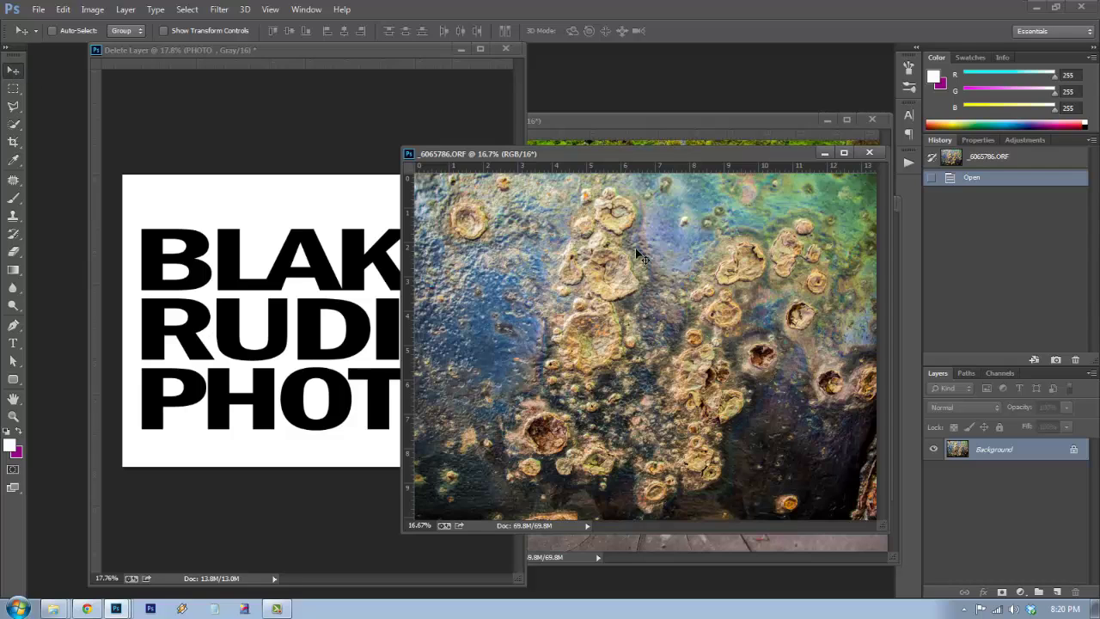
left_click_drag(713, 373, 318, 193)
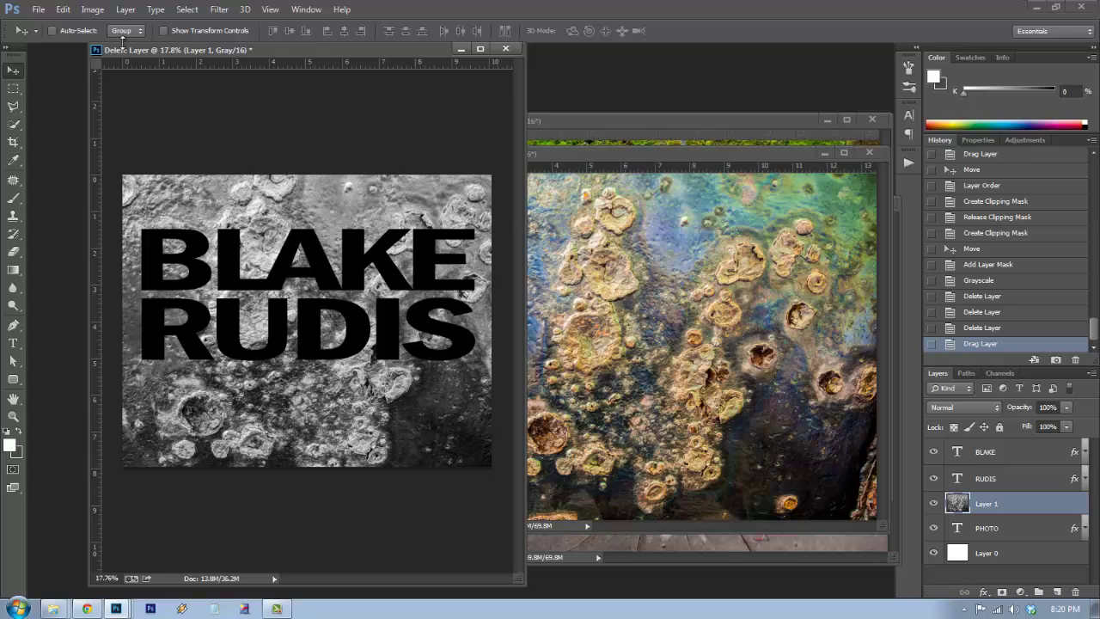
key("Delete")
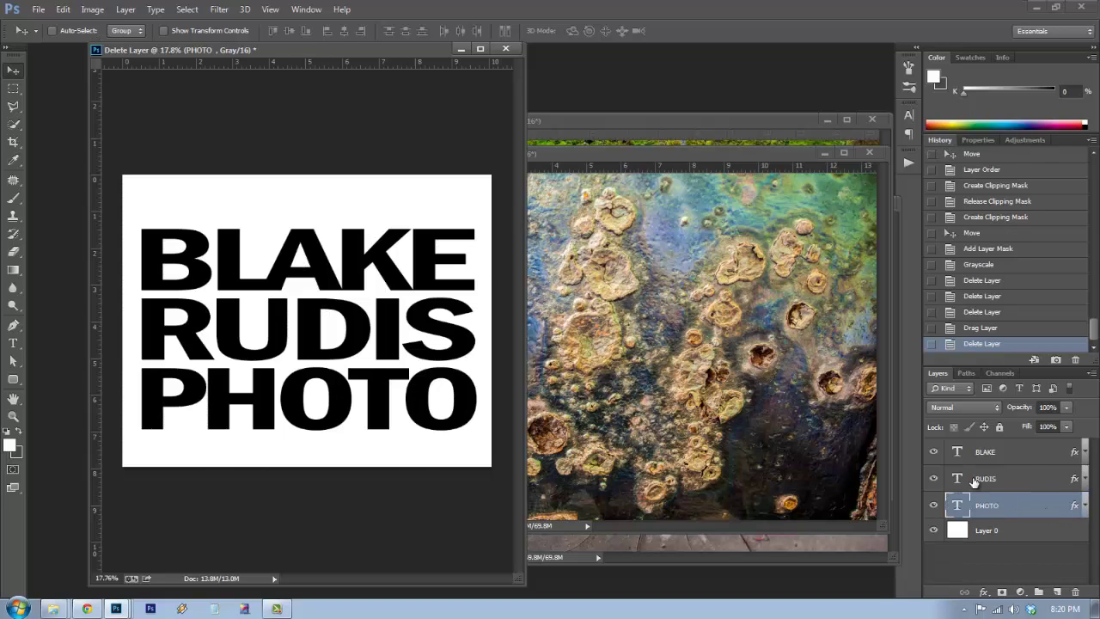
Convert the text document to RGB Color mode without merging its layers.
left_click(92, 10)
mouse_move(101, 26)
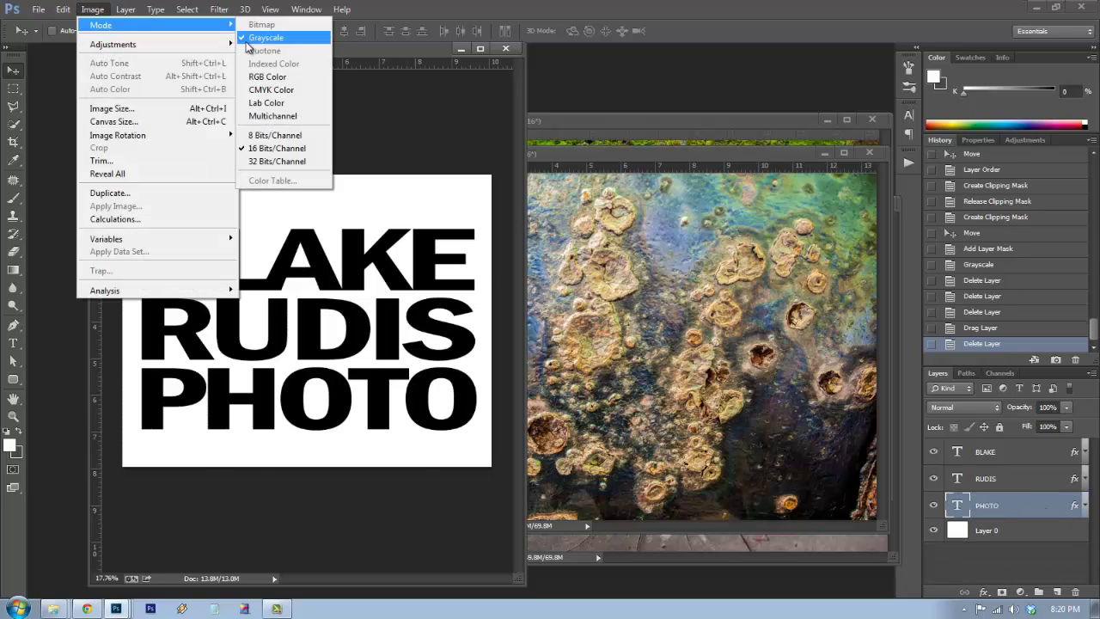
left_click(271, 76)
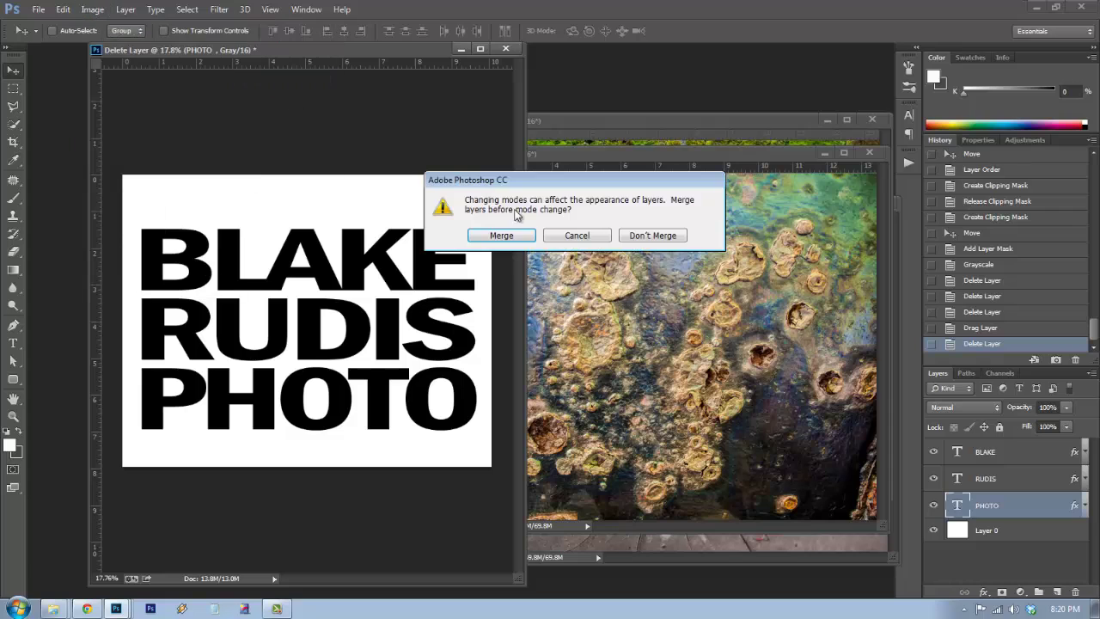
left_click(650, 235)
Copy the barnacle texture photo _6065786.ORF into the text document and place its layer above all the text layers.
left_click(671, 163)
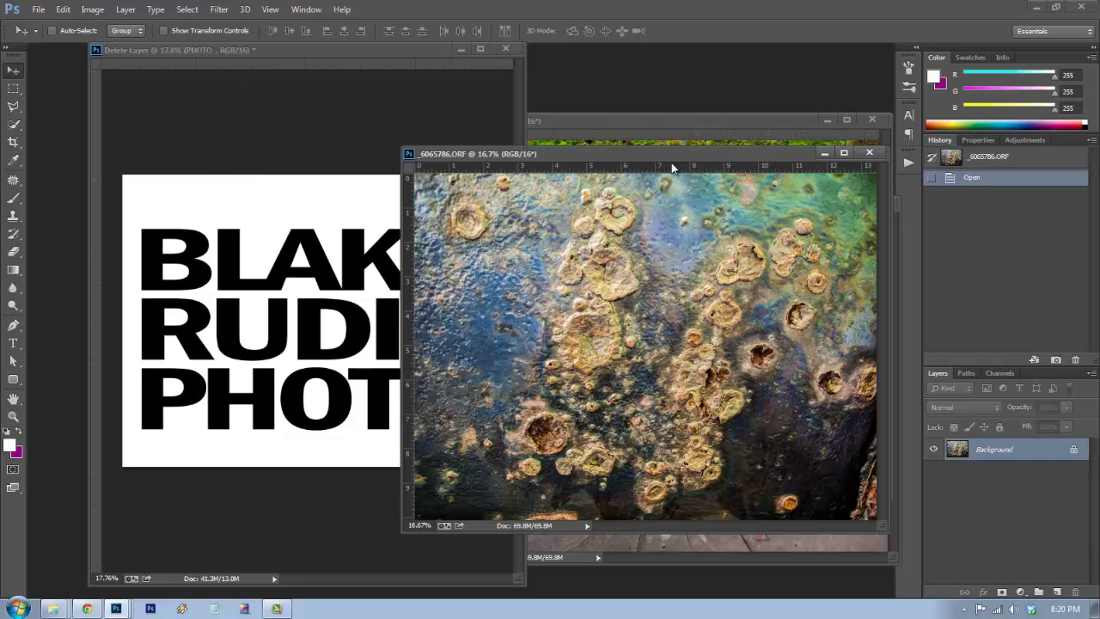
left_click_drag(636, 303, 662, 320)
left_click_drag(563, 323, 258, 199)
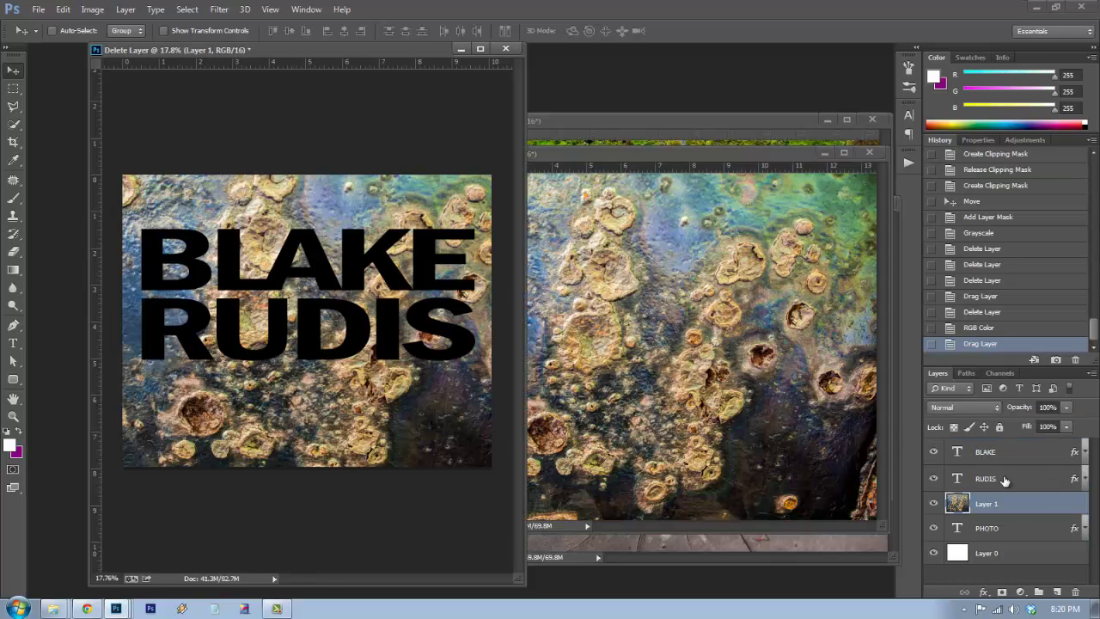
double_click(1006, 503)
left_click_drag(1004, 489, 1001, 447)
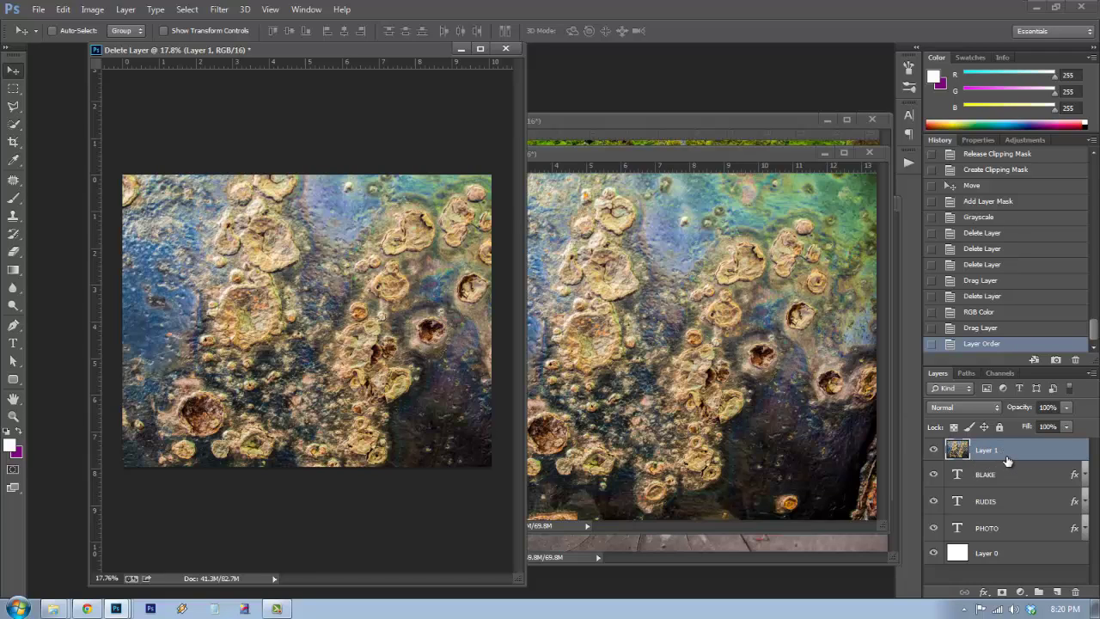
Clip the barnacle texture to the first text line with a clipping mask and reposition it inside the letters.
right_click(1052, 452)
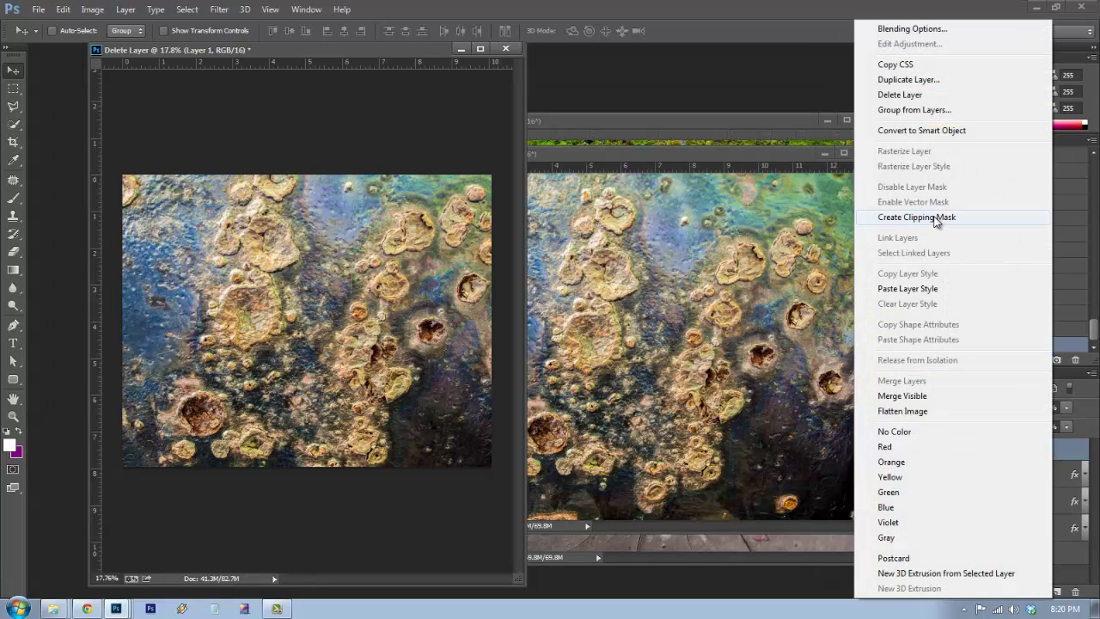
left_click(1070, 452)
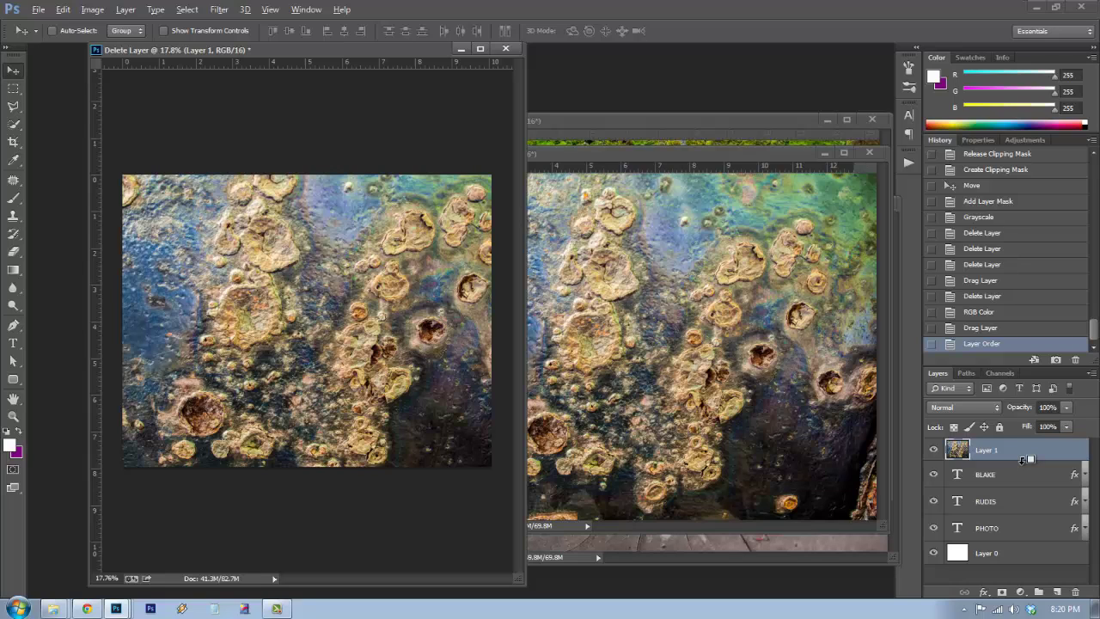
left_click(1002, 459, "alt")
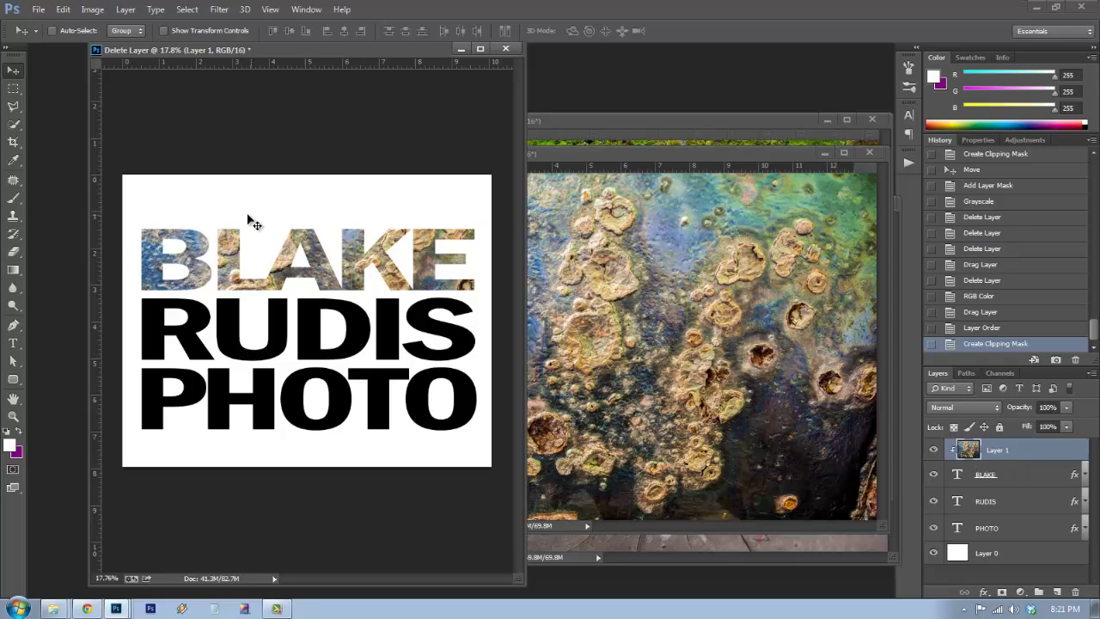
left_click_drag(310, 257, 265, 192)
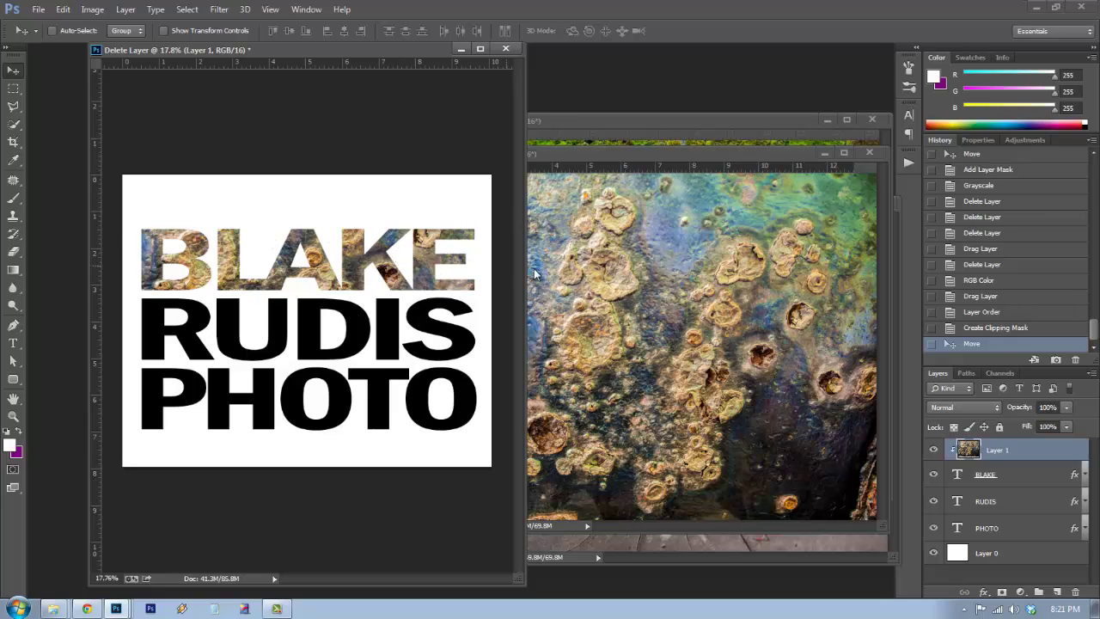
Minimise the barnacle photo and copy the cracked concrete photo _2028817.ORF into the text document.
left_click_drag(719, 156, 584, 157)
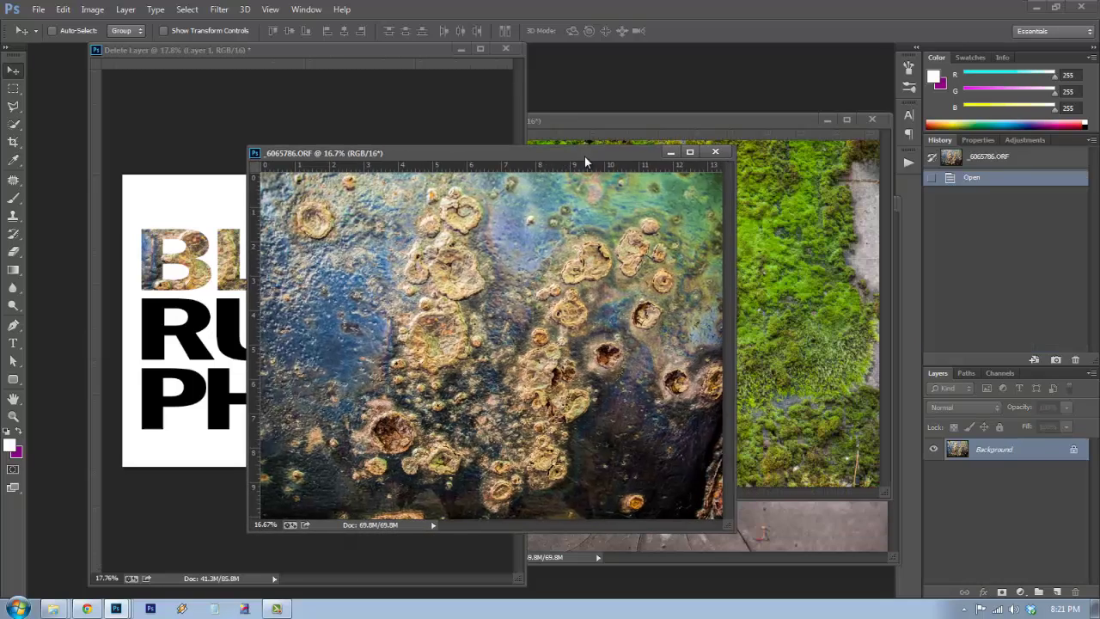
left_click(667, 155)
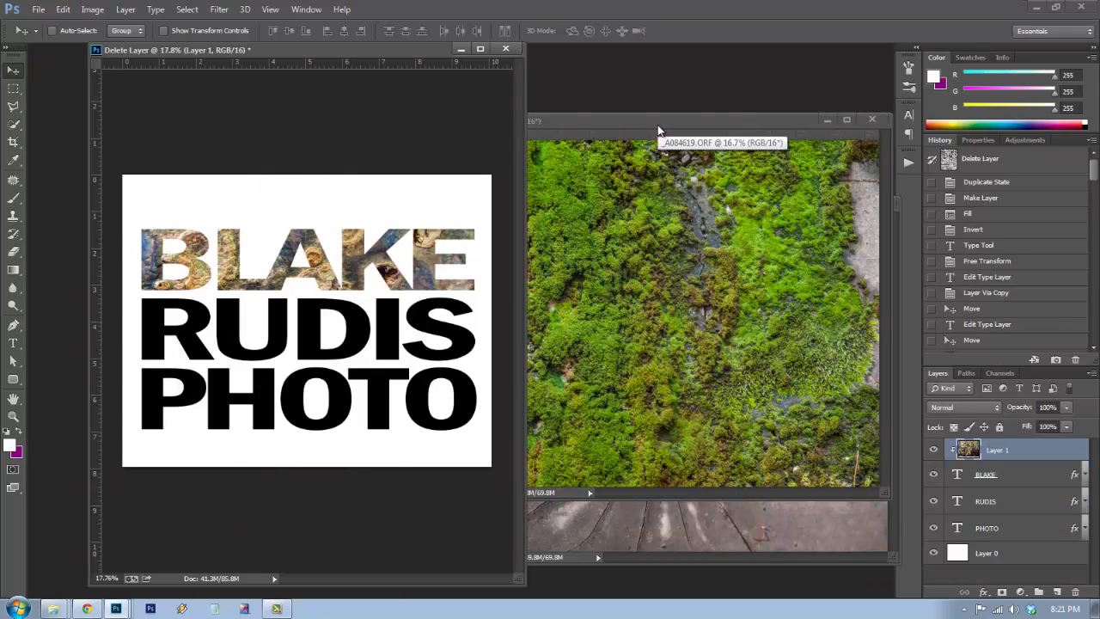
left_click(689, 531)
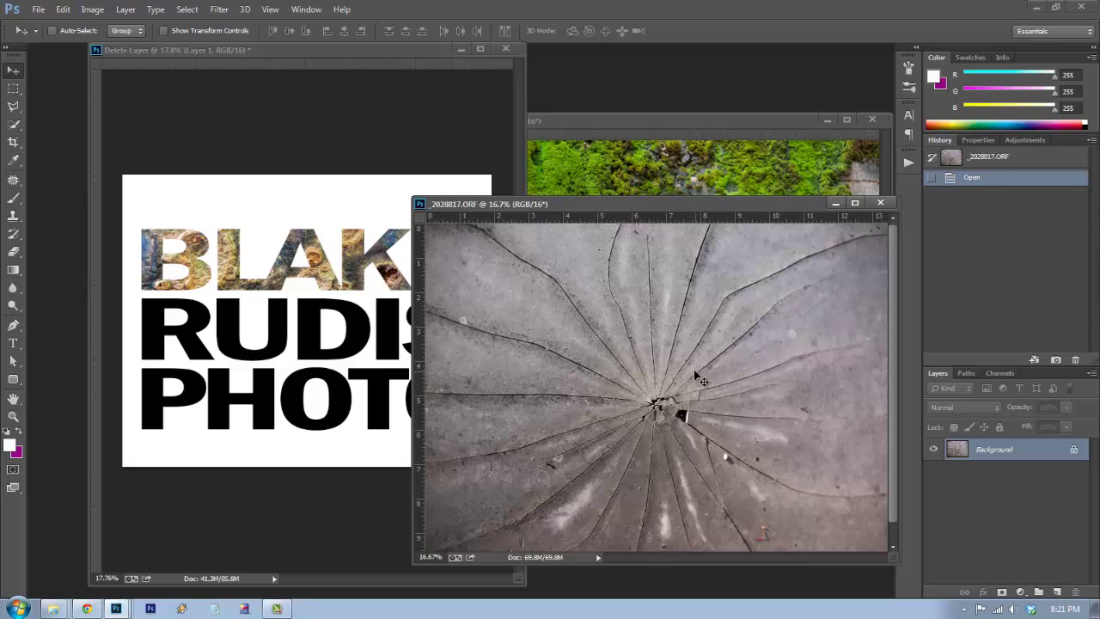
left_click_drag(697, 375, 327, 318)
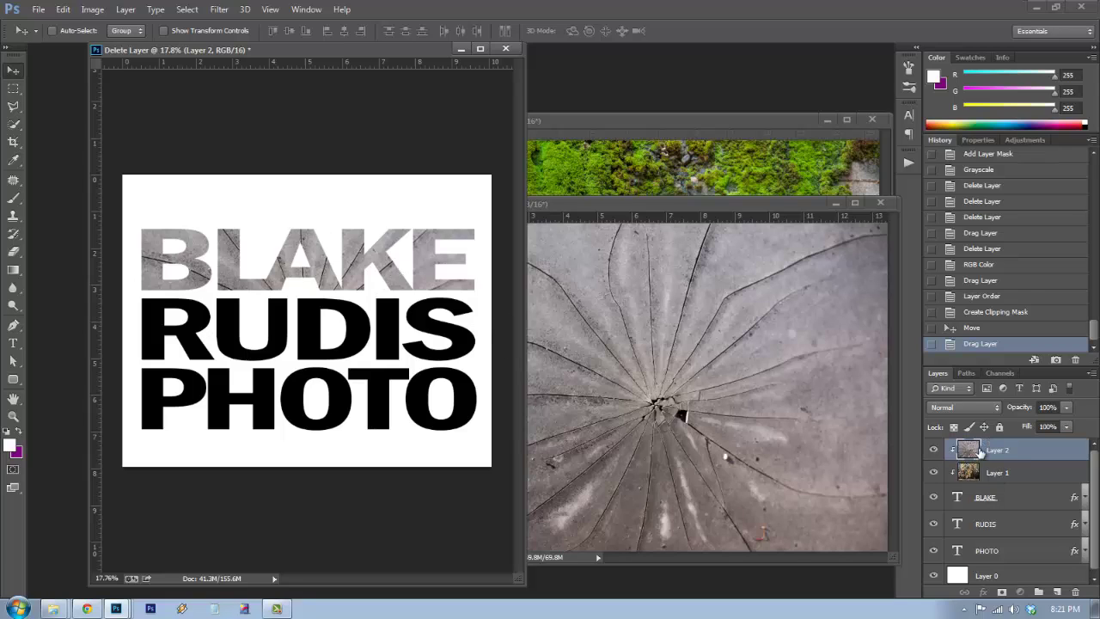
Release the concrete layer's clipping mask and place the layer directly above the second text line's layer.
left_click_drag(1022, 458, 1026, 505)
key("alt")
right_click(1032, 457)
left_click(914, 215)
left_click_drag(1025, 505, 1025, 505)
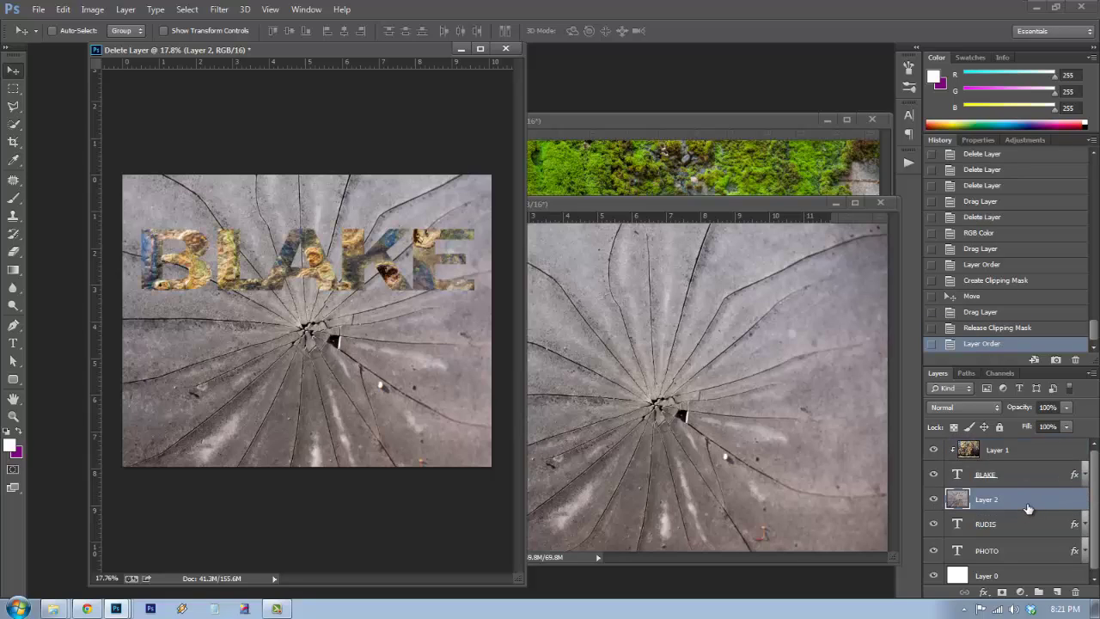
Clip the concrete texture to the second text line and shift it so the crack centre falls inside the letter U.
left_click_drag(1028, 513, 1012, 450)
left_click_drag(989, 506, 1016, 505)
left_click(1016, 504, "alt")
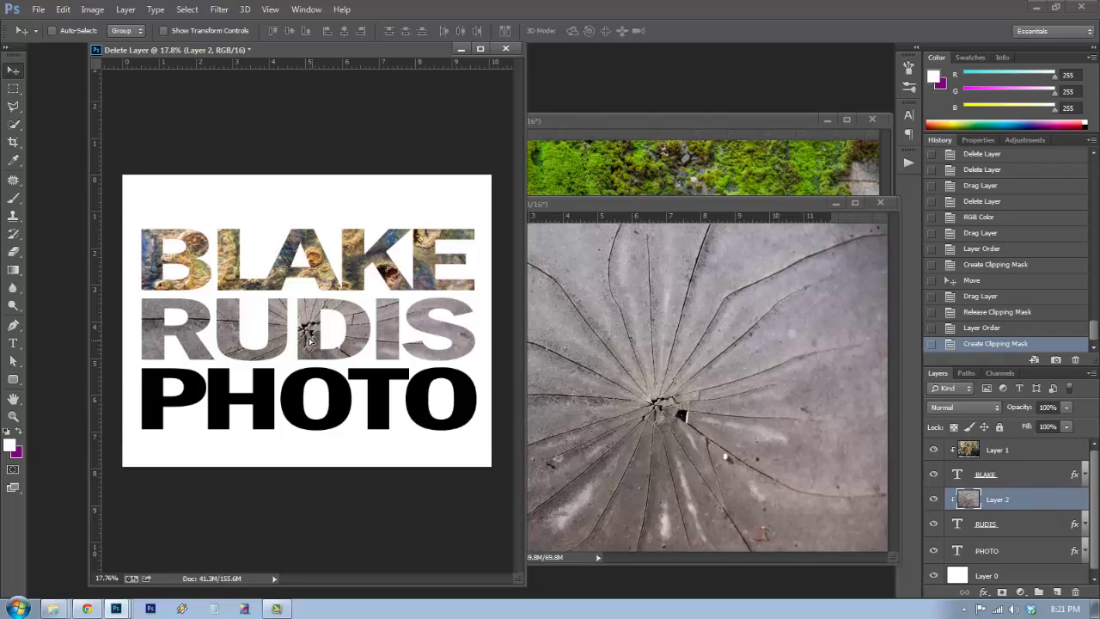
left_click_drag(310, 342, 238, 333)
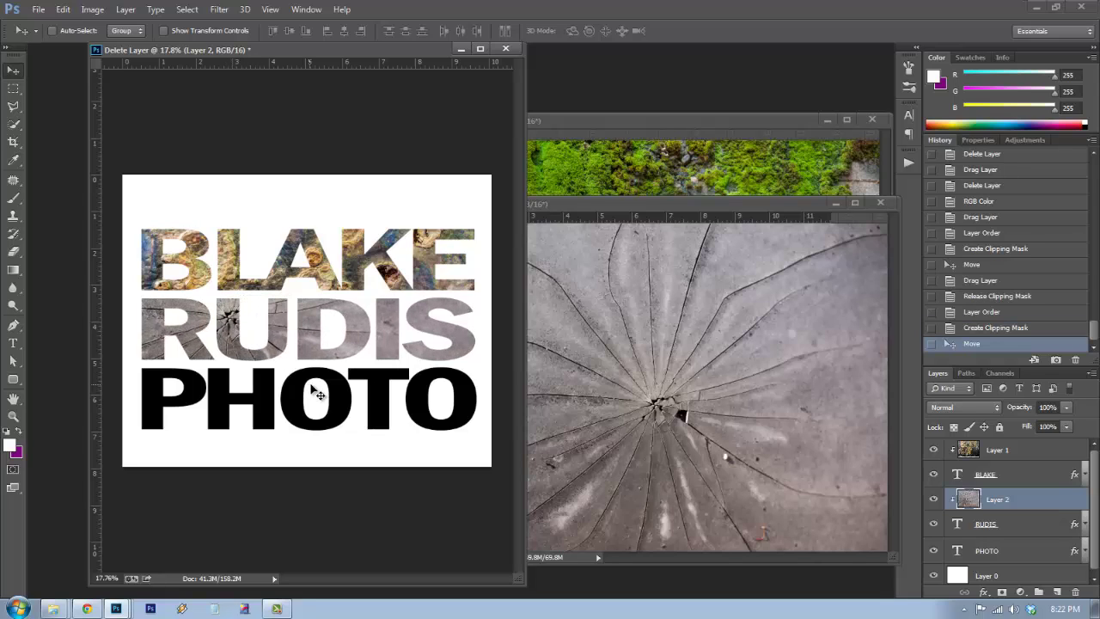
Fill the PHOTO text with the moss photo _A084619.ORF through a clipping mask and reposition the moss inside the letters.
left_click(702, 126)
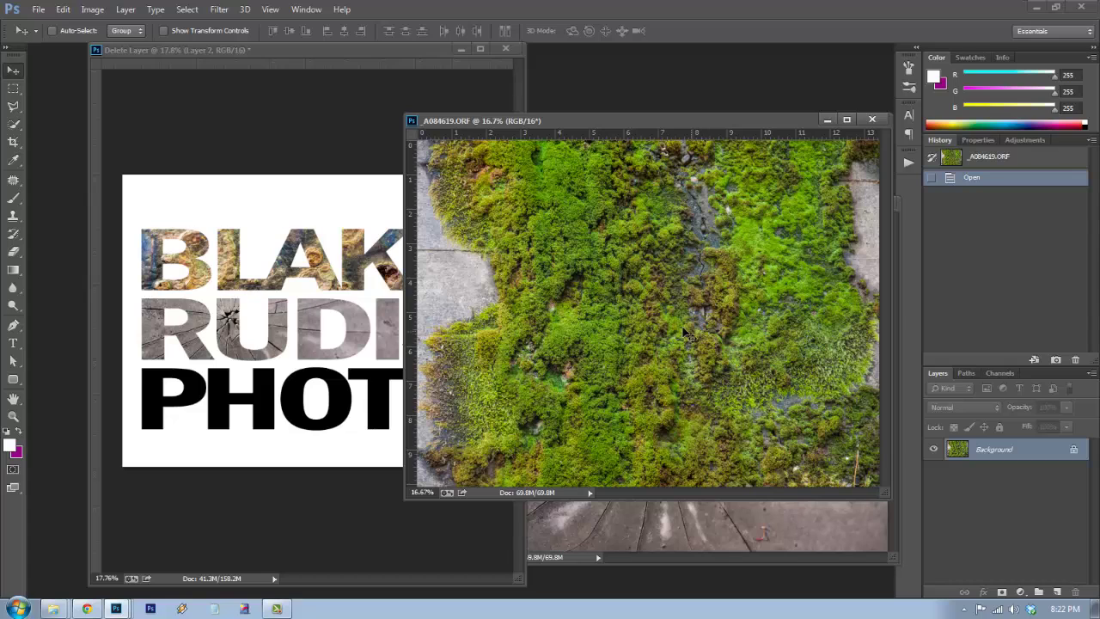
left_click_drag(680, 323, 310, 417)
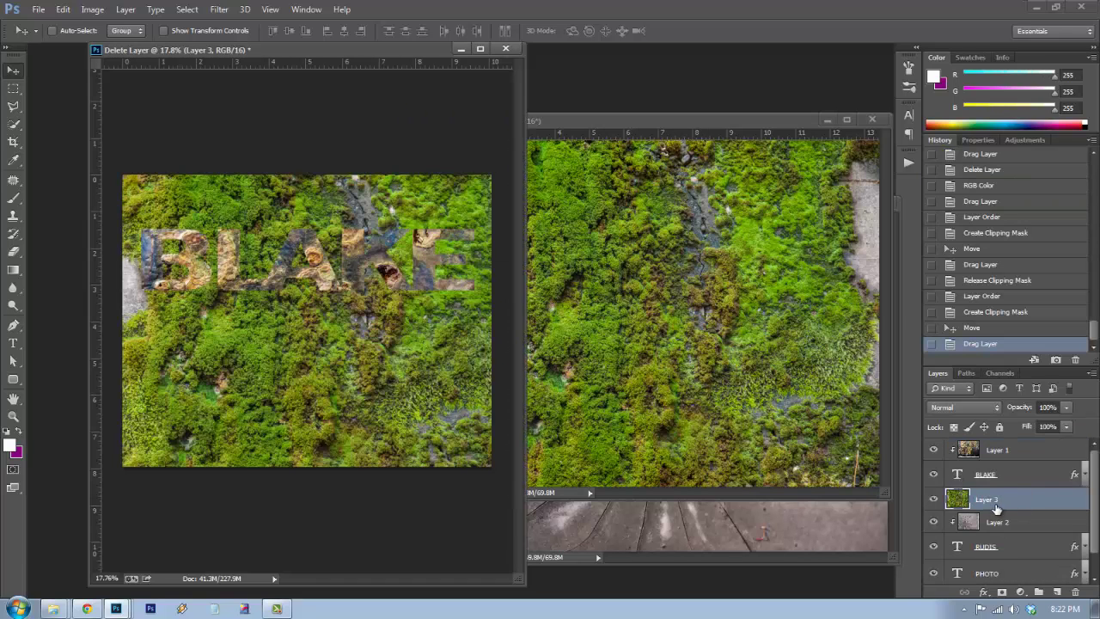
left_click_drag(1034, 505, 1027, 556)
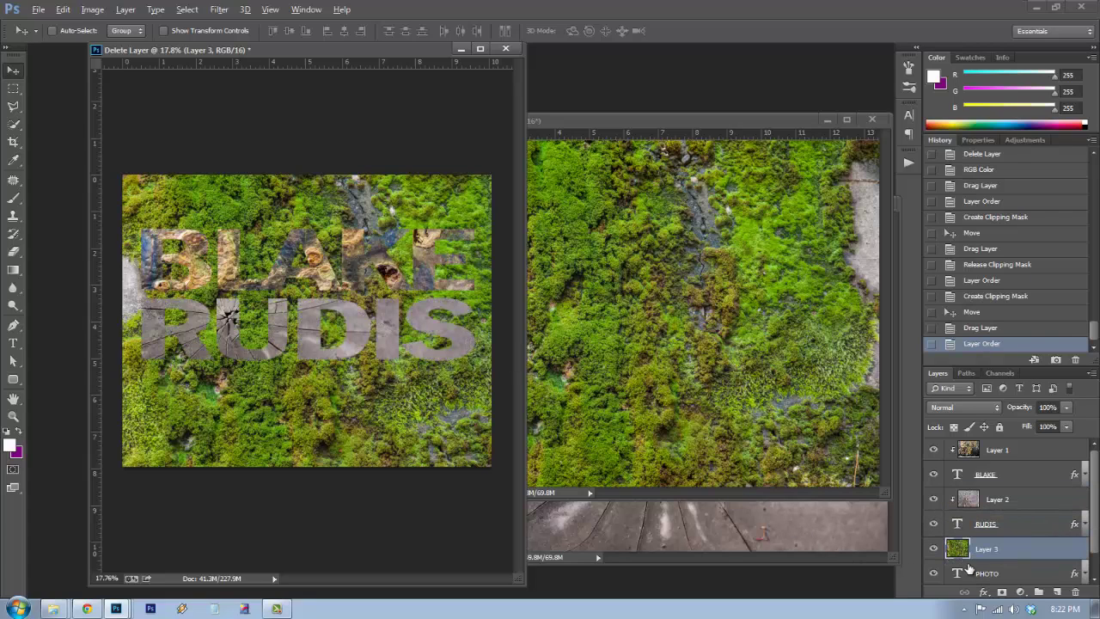
left_click(973, 564, "alt")
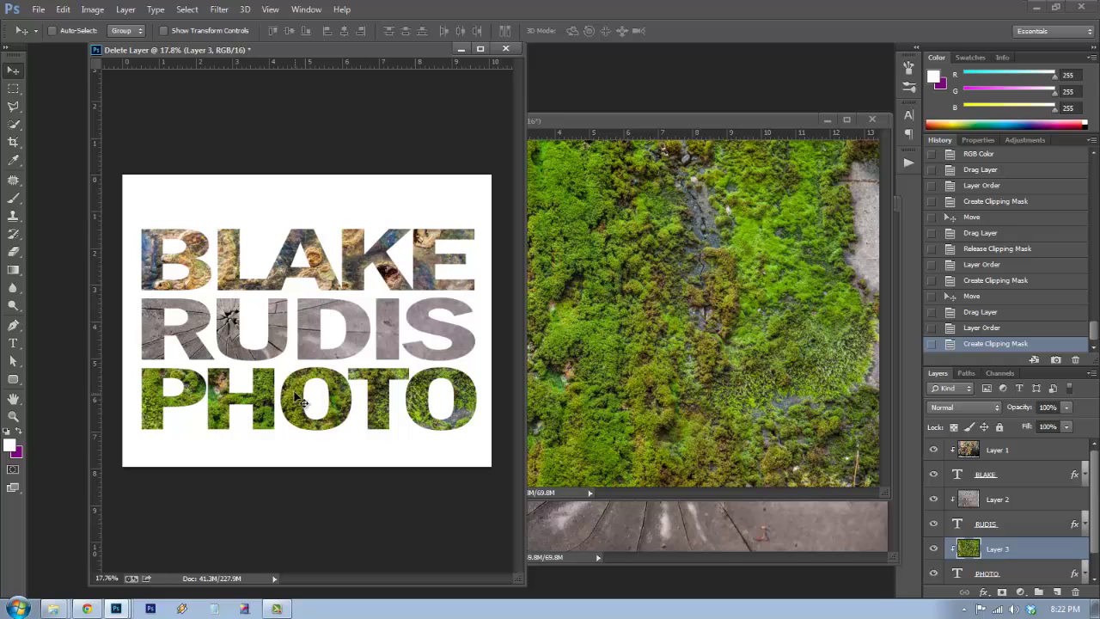
left_click_drag(316, 388, 398, 428)
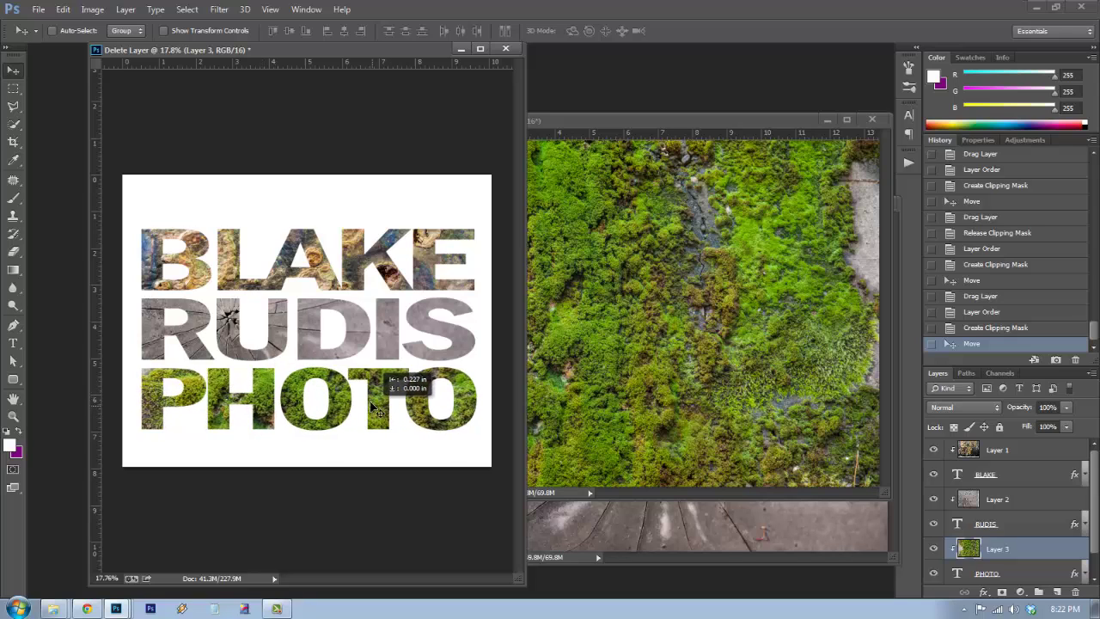
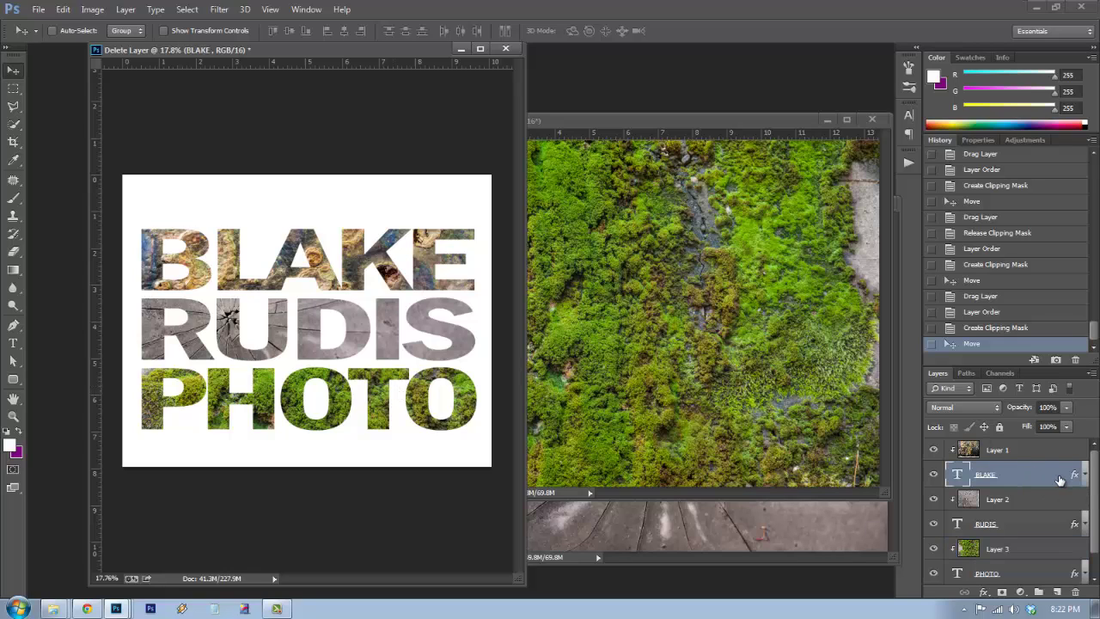
left_click(625, 278)
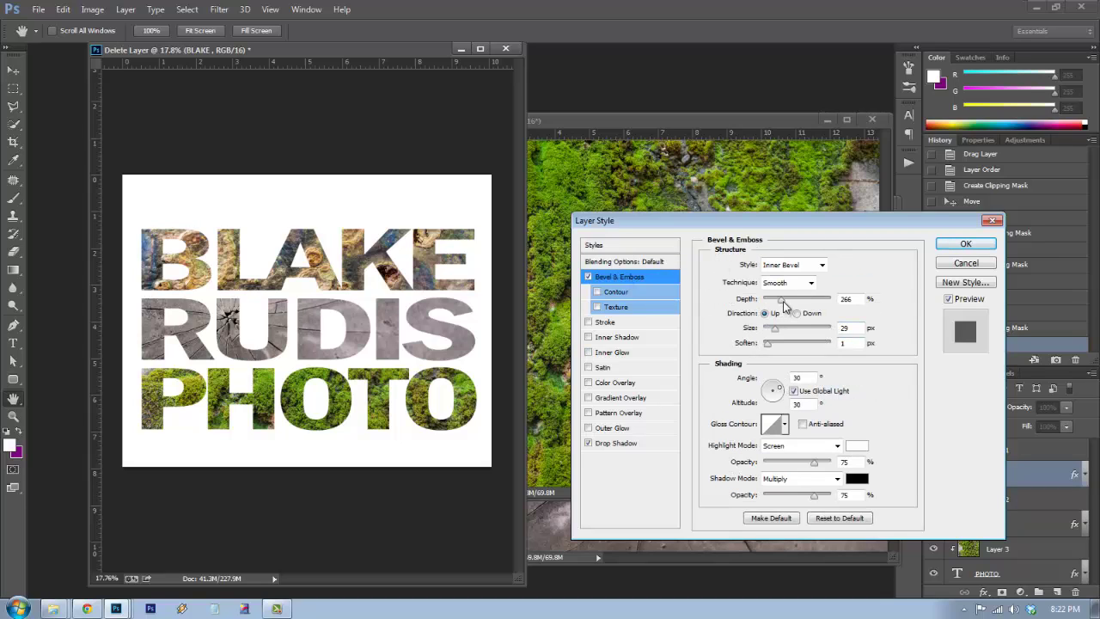
left_click_drag(781, 301, 798, 301)
left_click(964, 246)
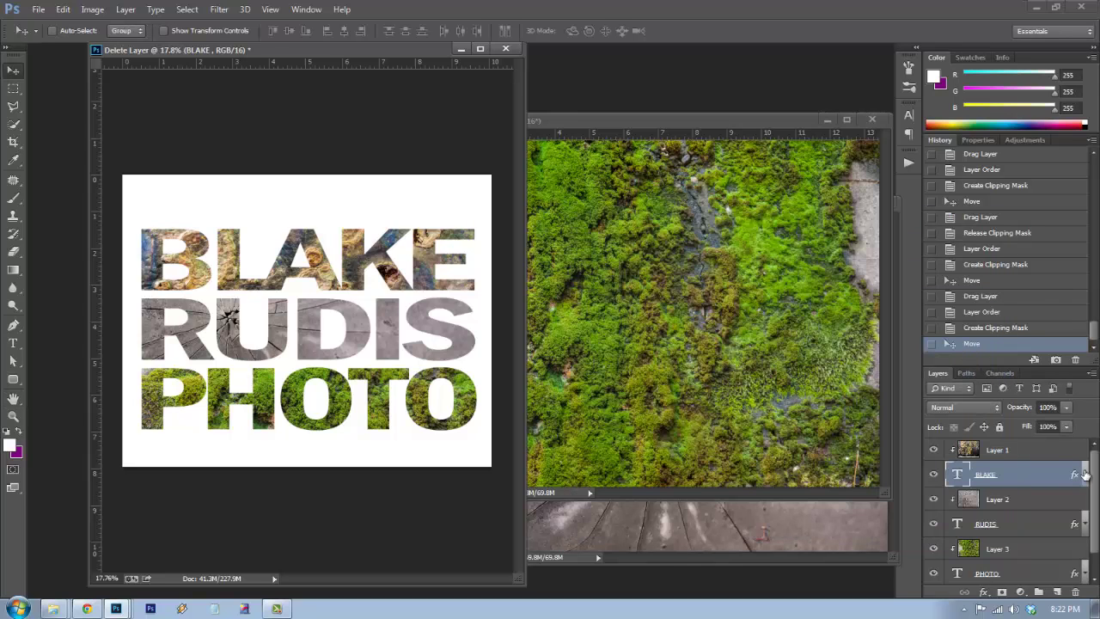
Turn on the first text line's layer effects, reduce the Bevel & Emboss depth and slightly lower the Drop Shadow opacity.
left_click(1085, 474)
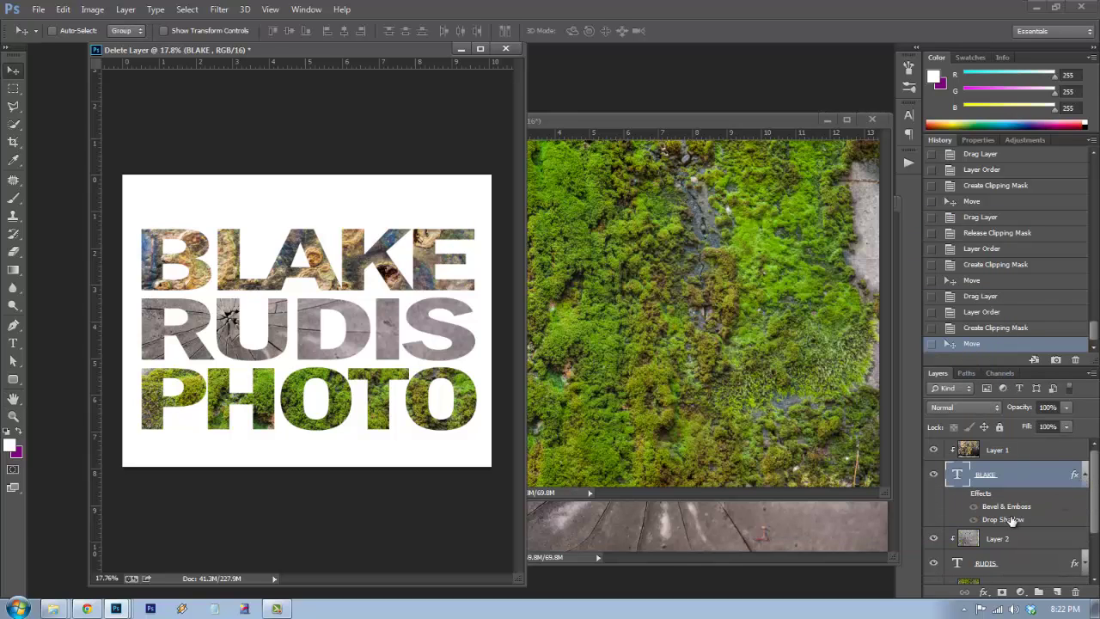
left_click(960, 494)
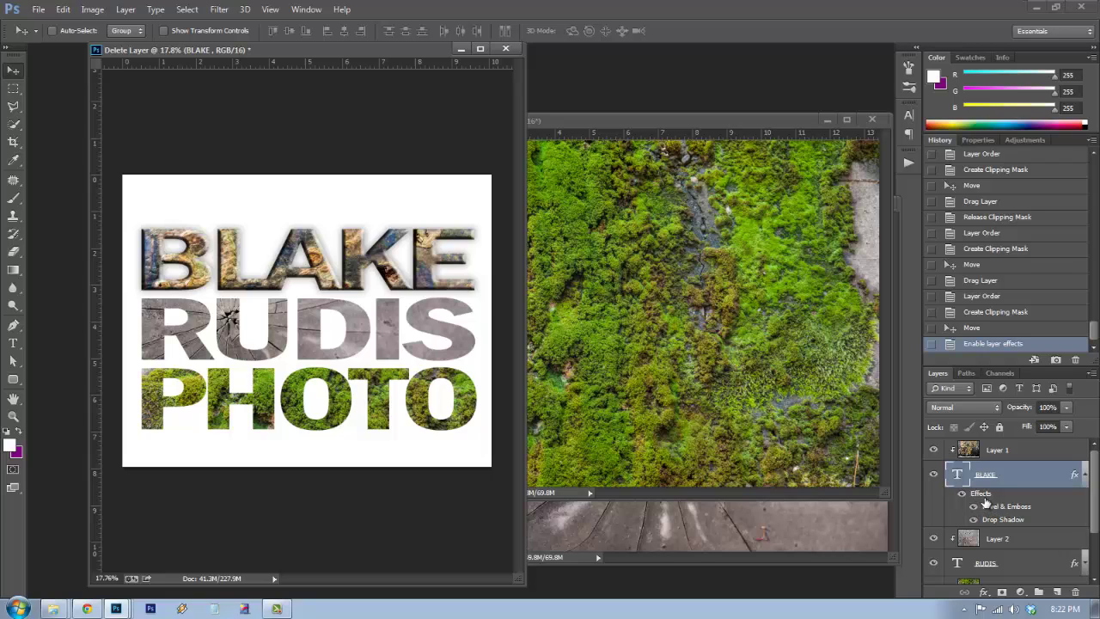
double_click(985, 514)
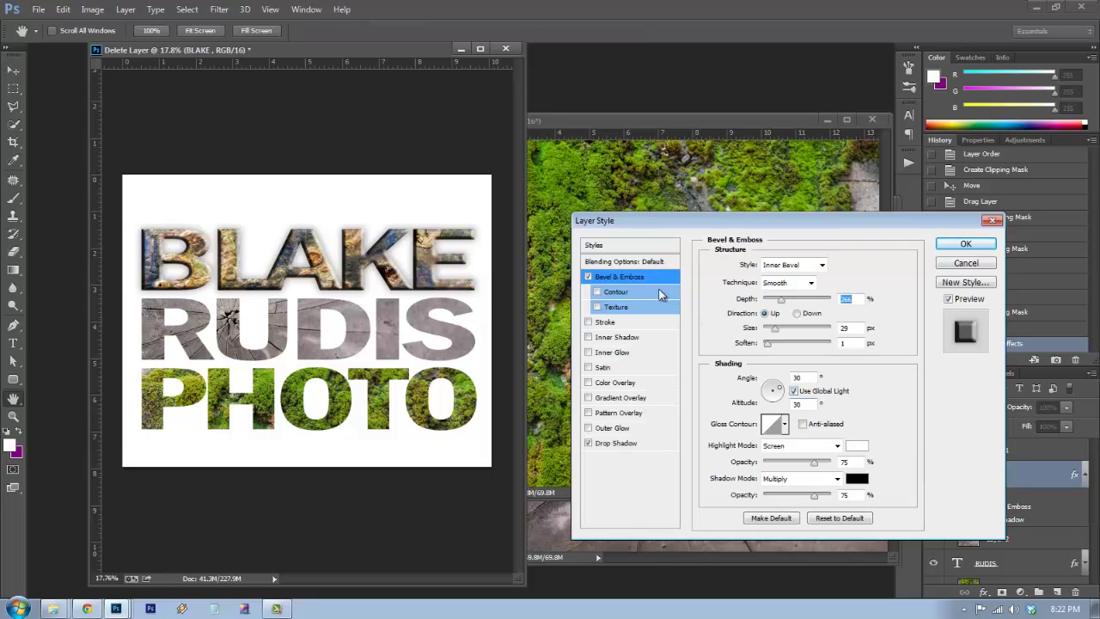
left_click_drag(782, 303, 775, 303)
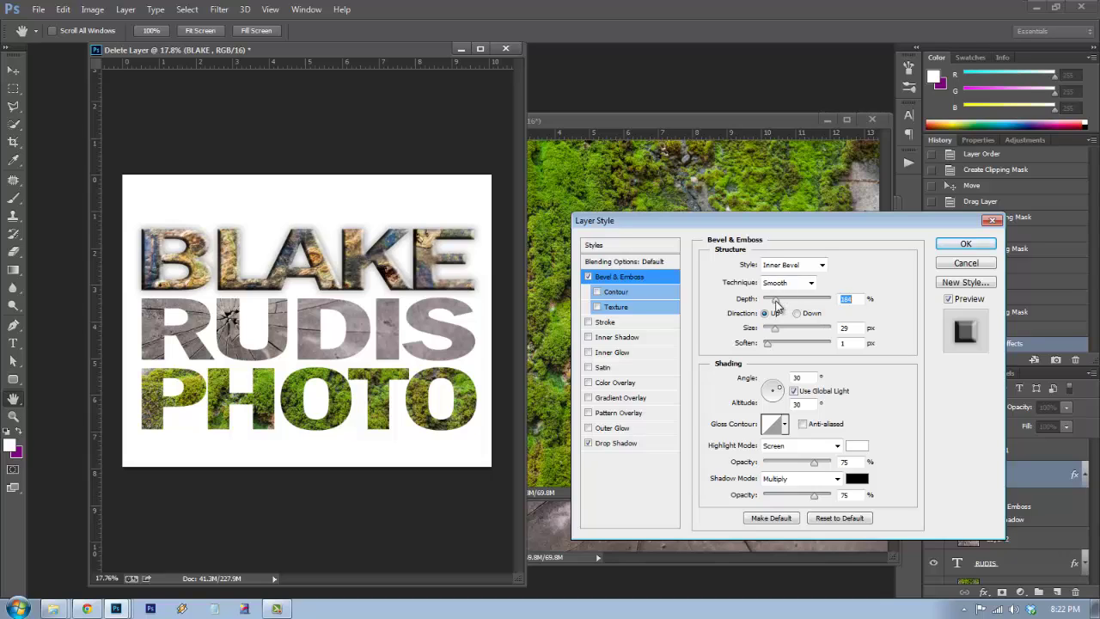
left_click(612, 444)
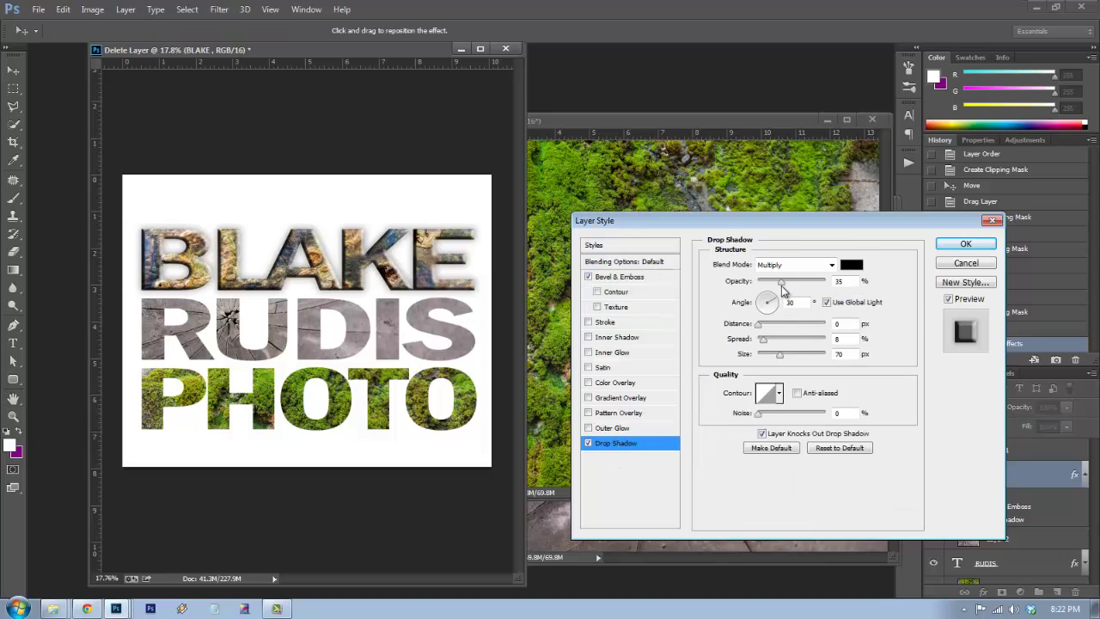
left_click_drag(780, 284, 778, 286)
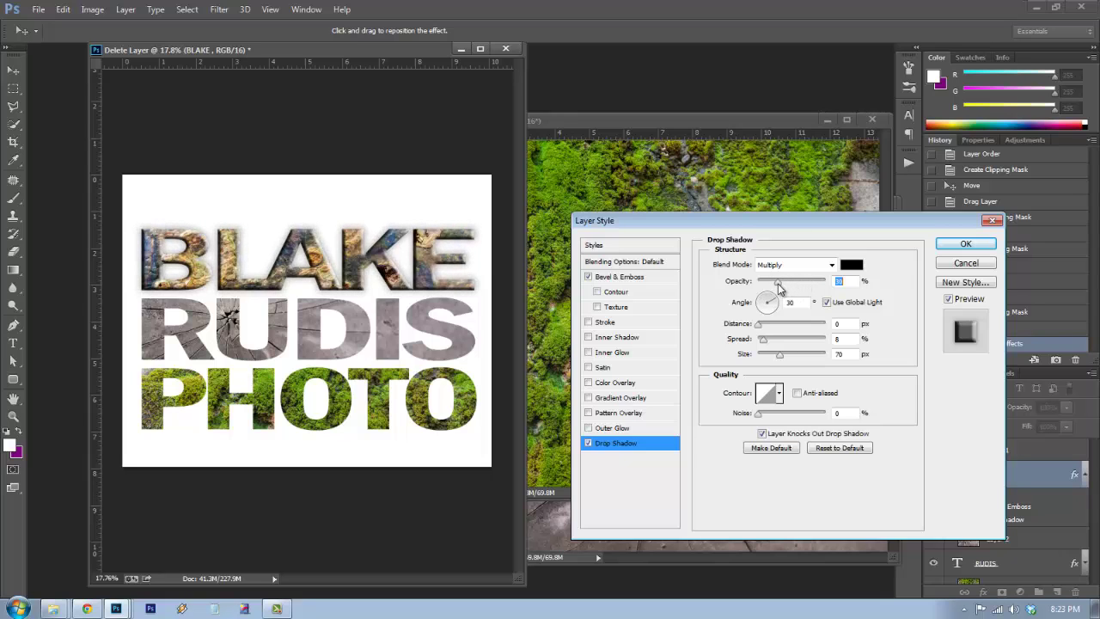
left_click(967, 244)
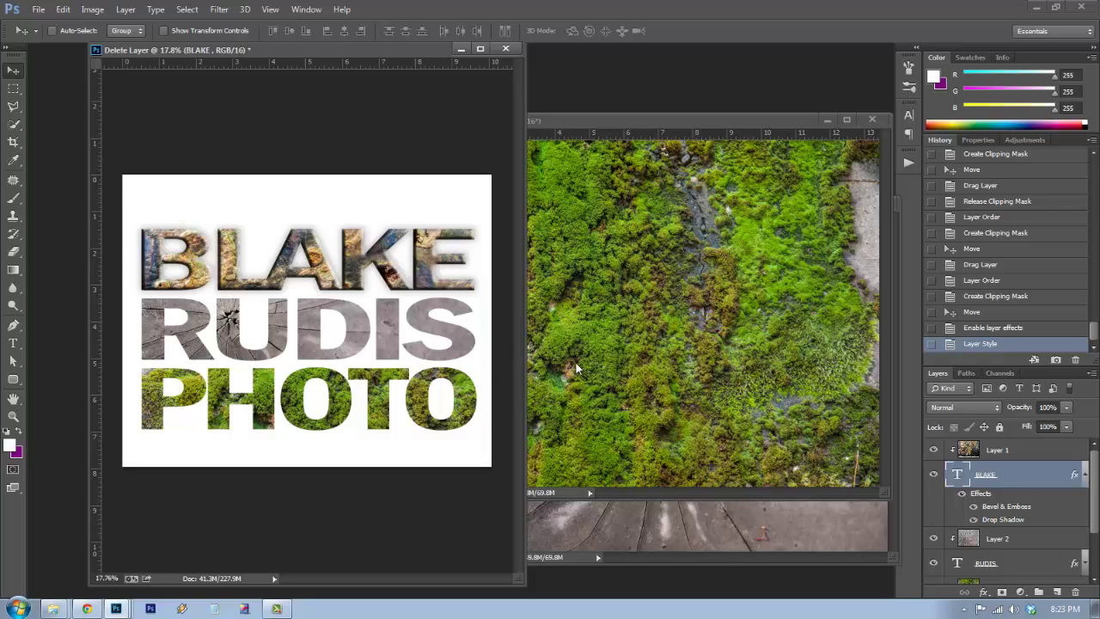
Copy the first text line's layer style, paste it onto the second line and PHOTO text layers, and collapse the effects list.
right_click(1024, 502)
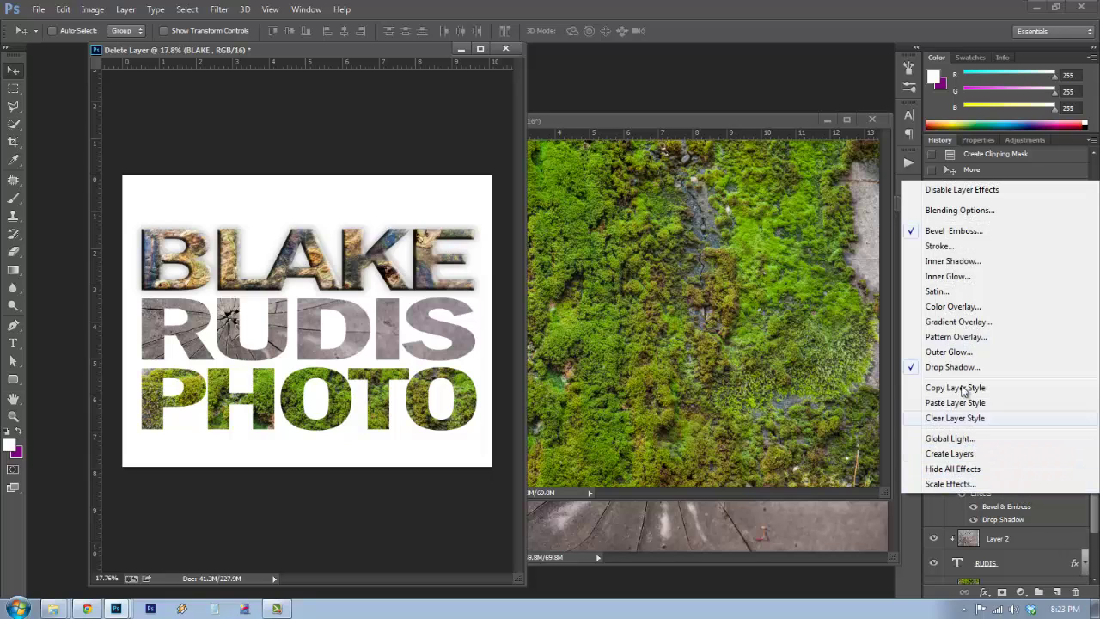
left_click(956, 393)
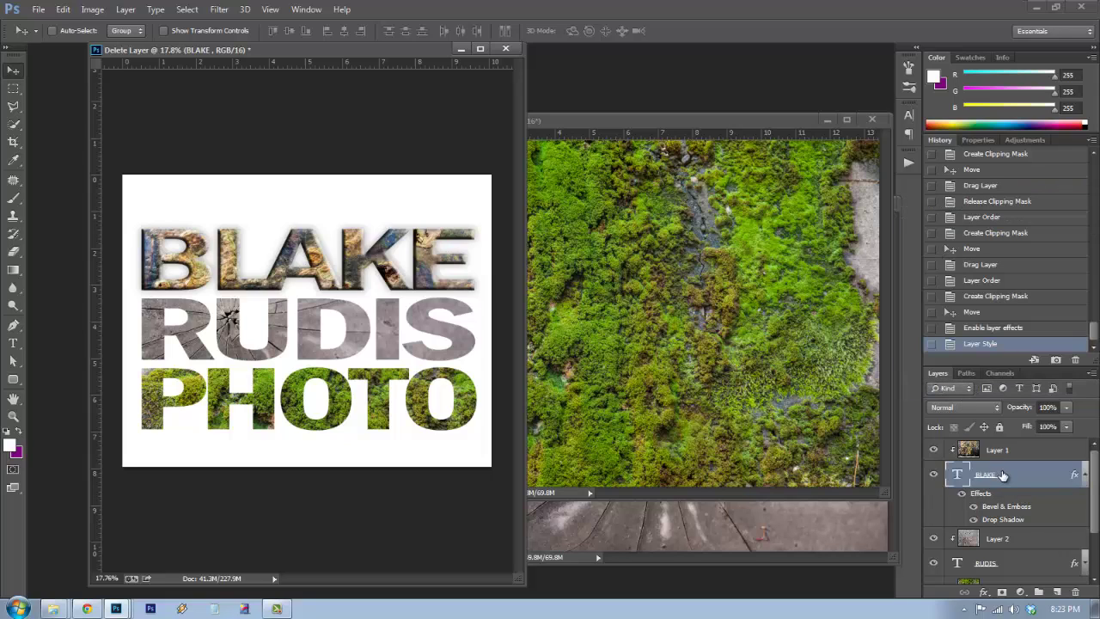
scroll(1002, 479, "down", 2)
left_click(1027, 502)
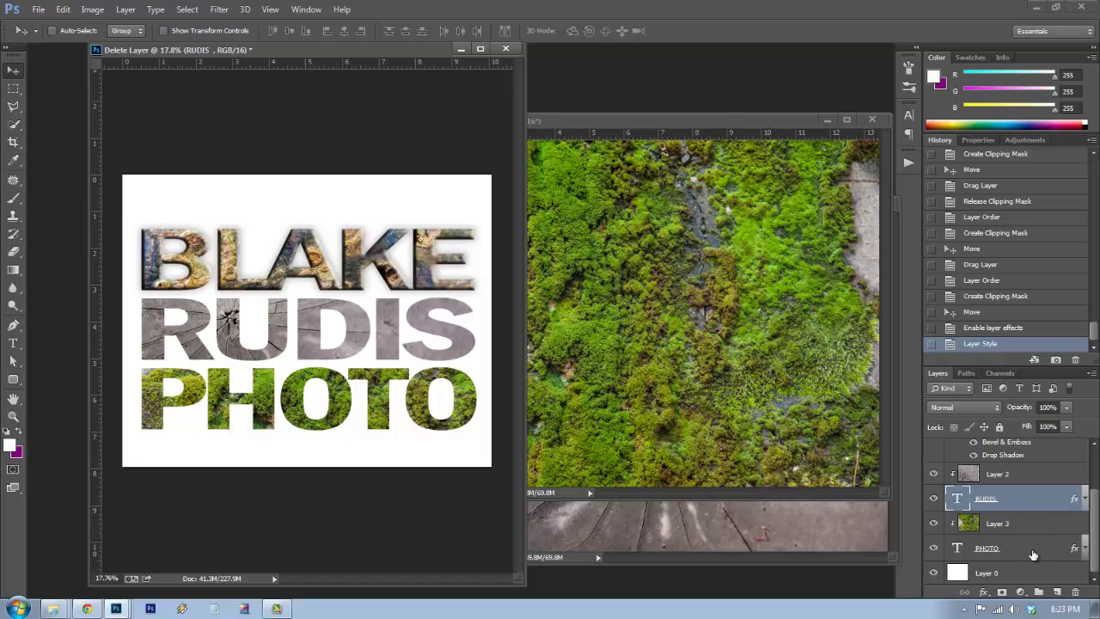
left_click(1030, 551, "ctrl")
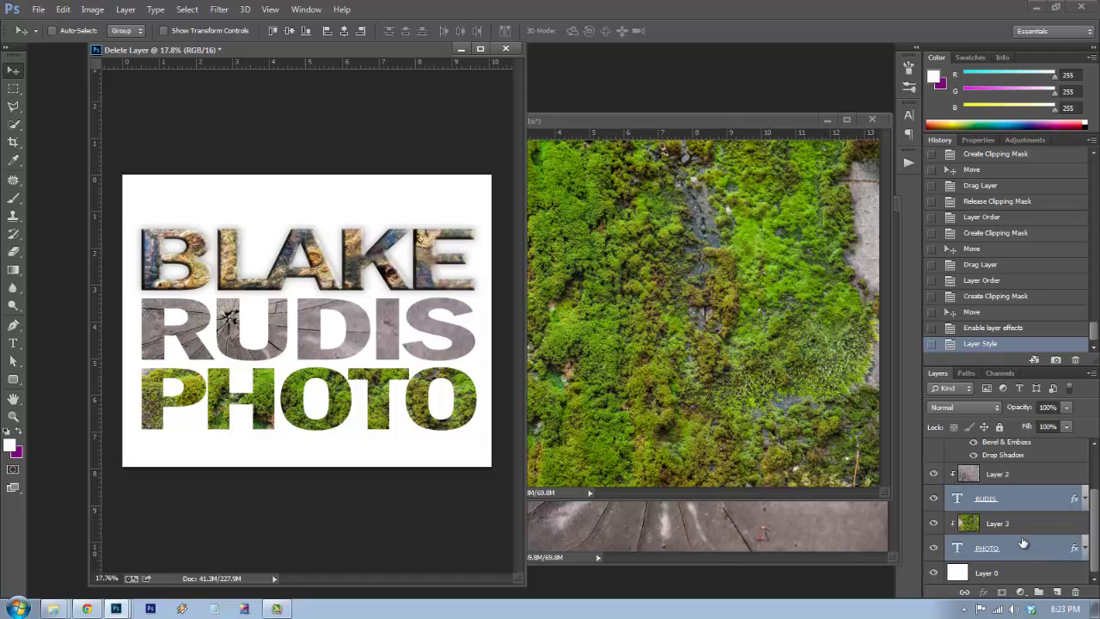
right_click(1019, 503)
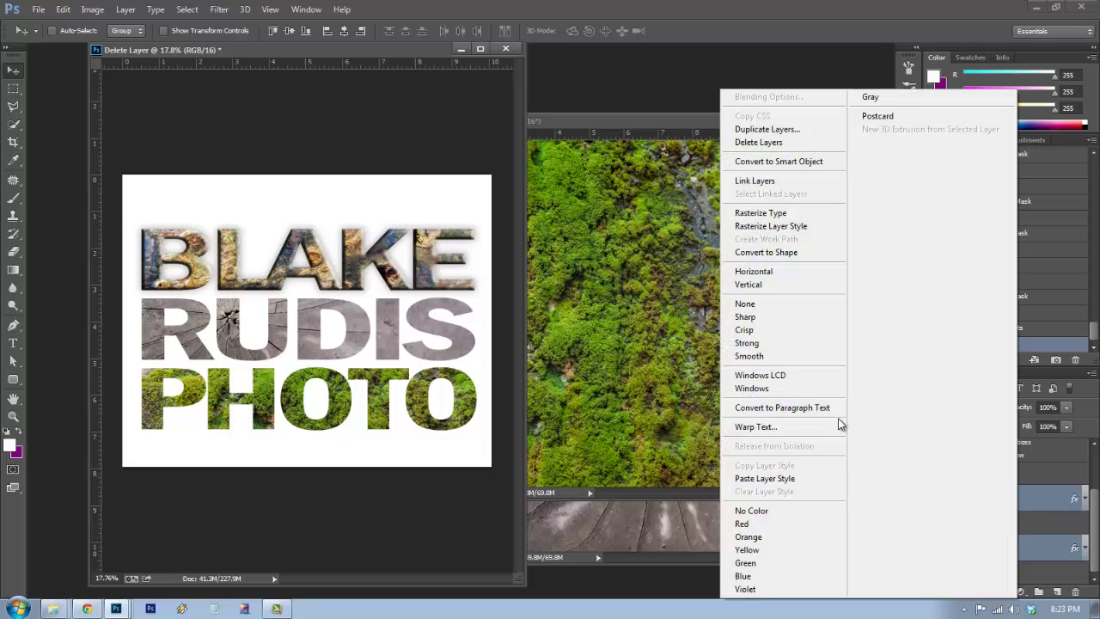
left_click(770, 479)
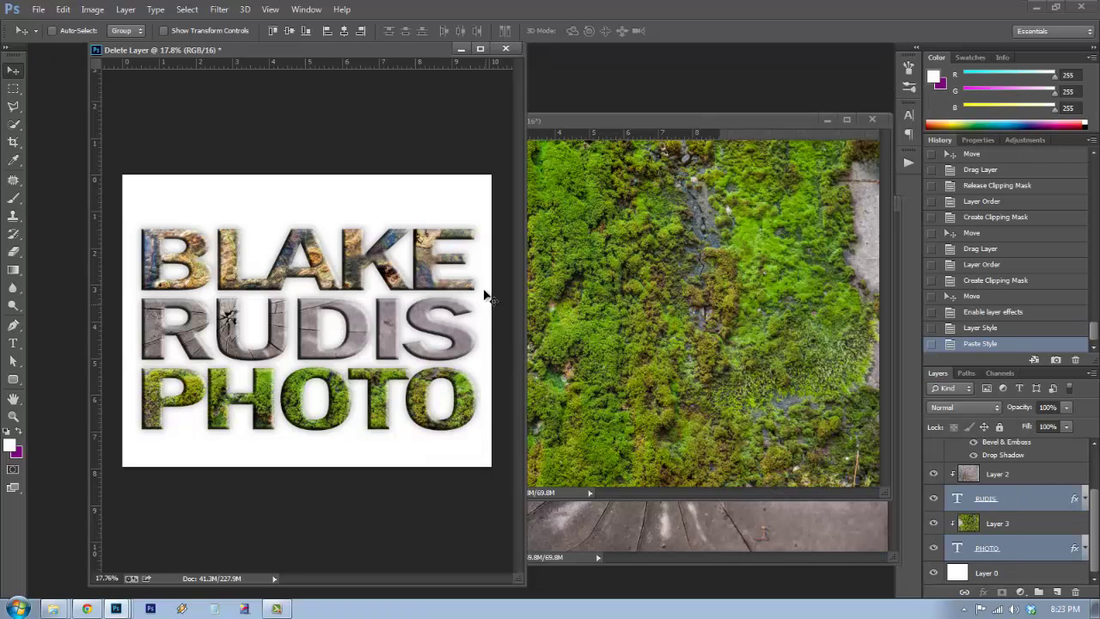
scroll(1001, 475, "up", 2)
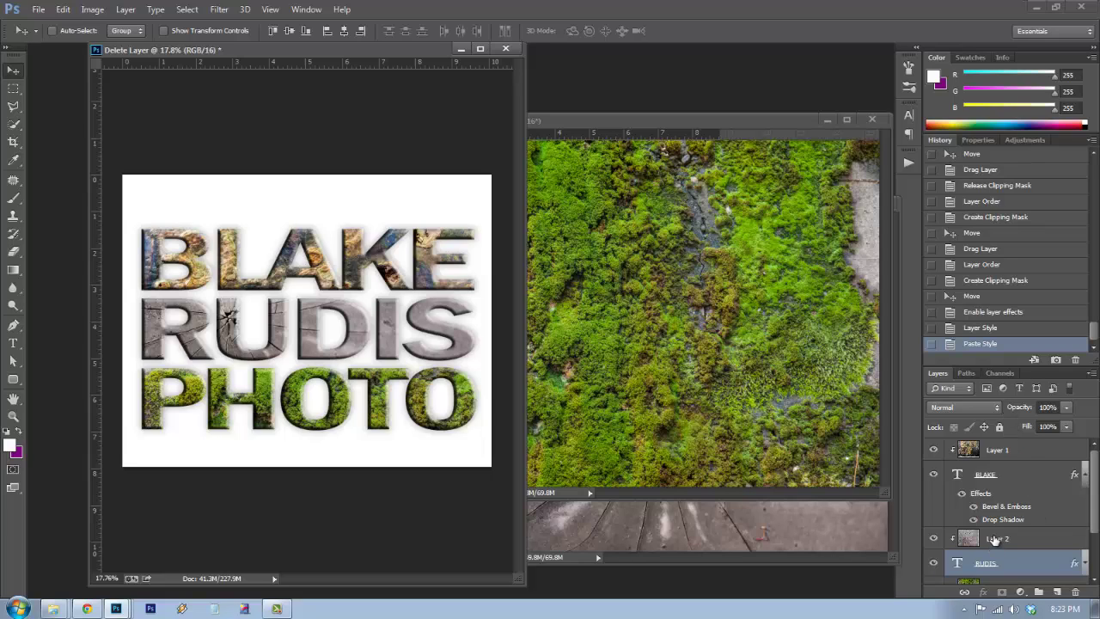
left_click(1084, 476)
Add a layer mask to Layer 1 and brush black across it to hide the barnacle texture over the first line's last letters.
left_click(1021, 449)
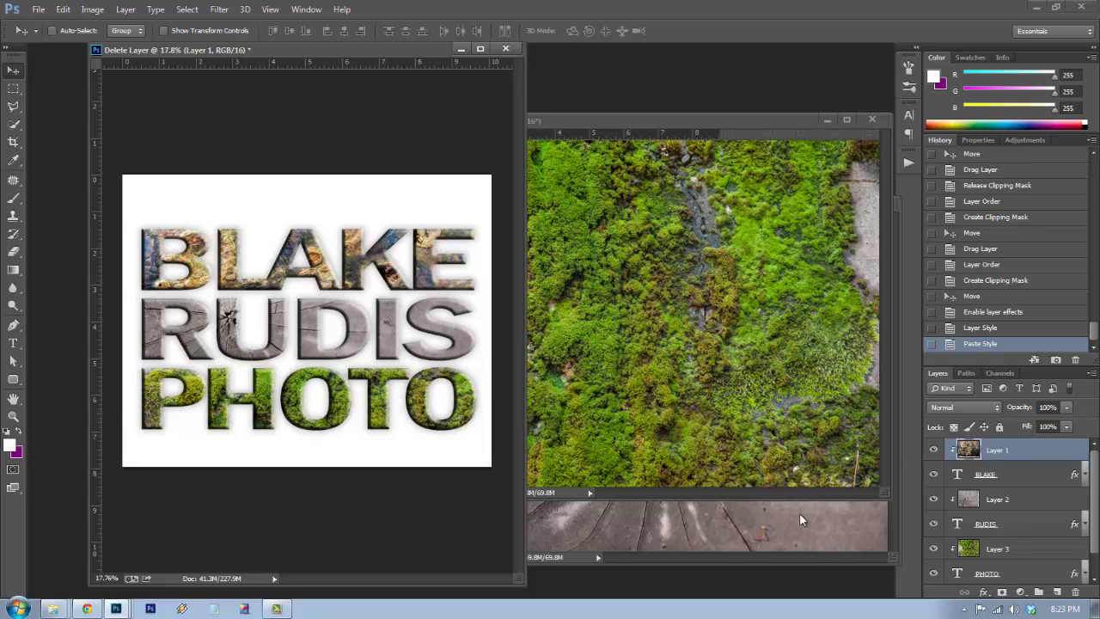
left_click(1002, 593)
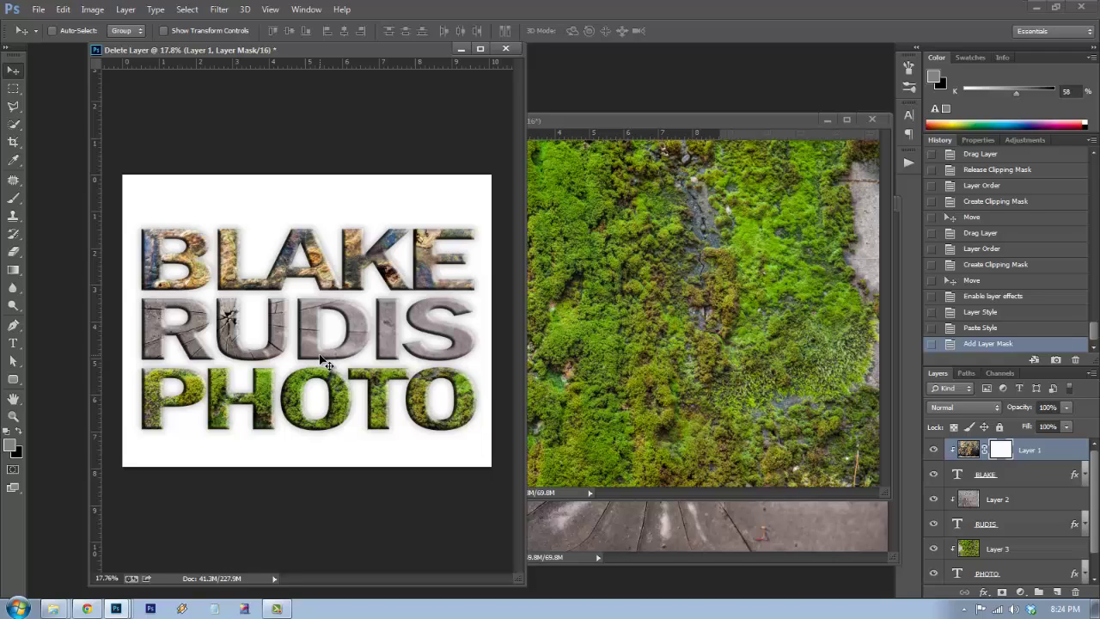
key("d")
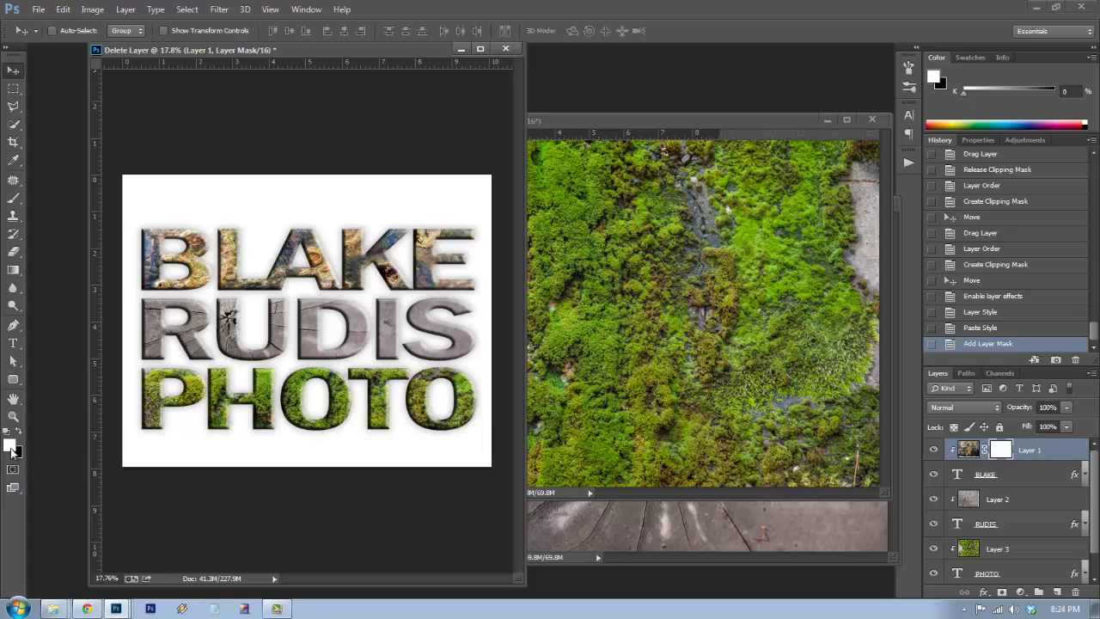
key("b")
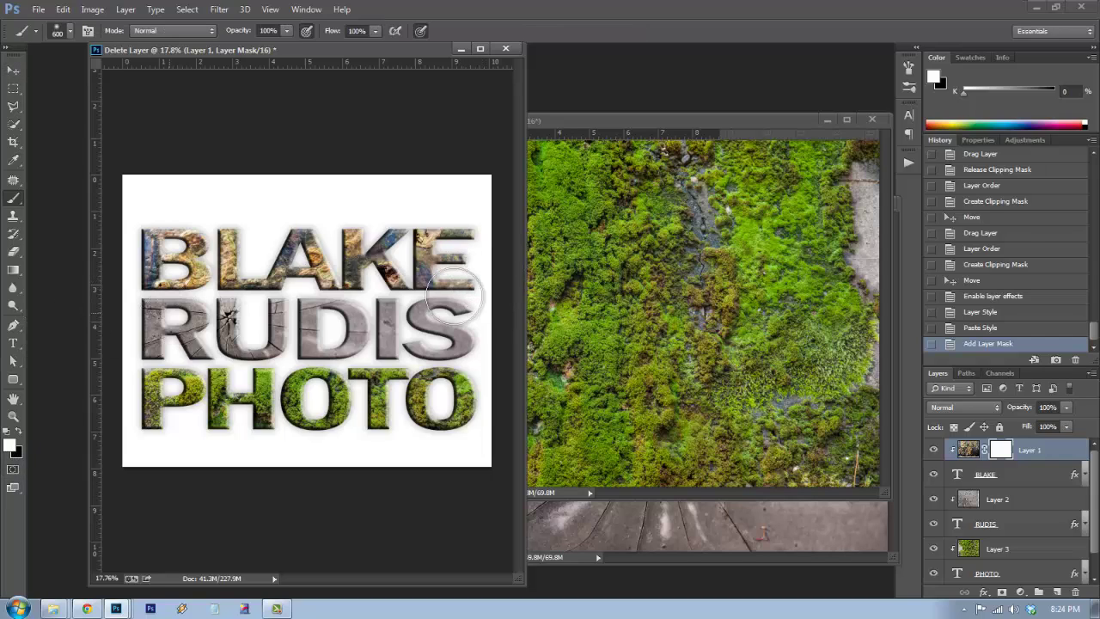
left_click(457, 296)
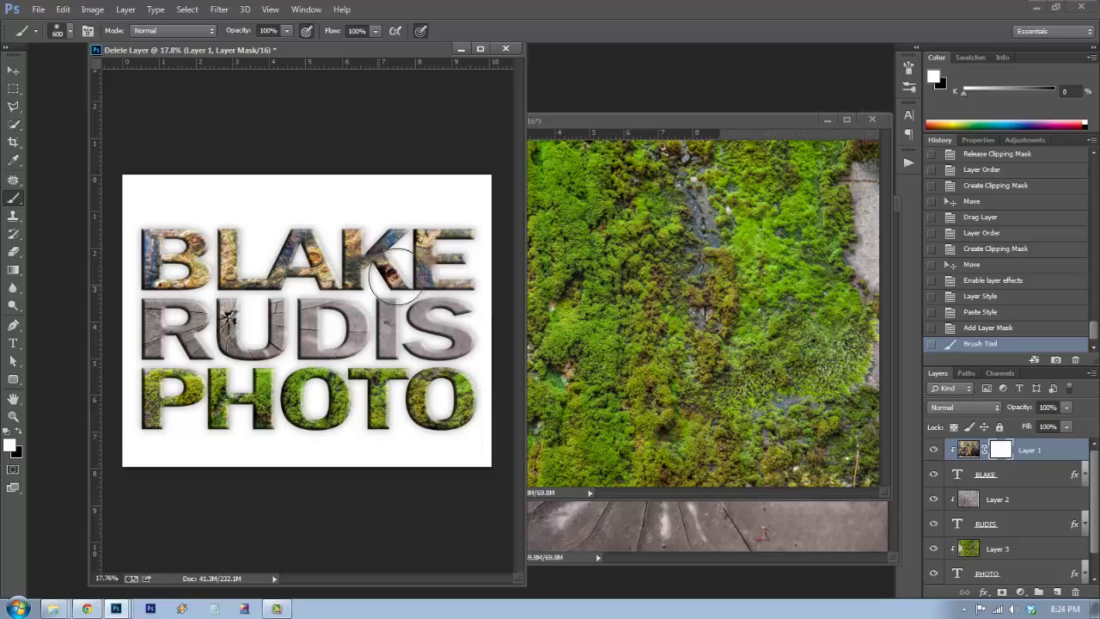
left_click(19, 432)
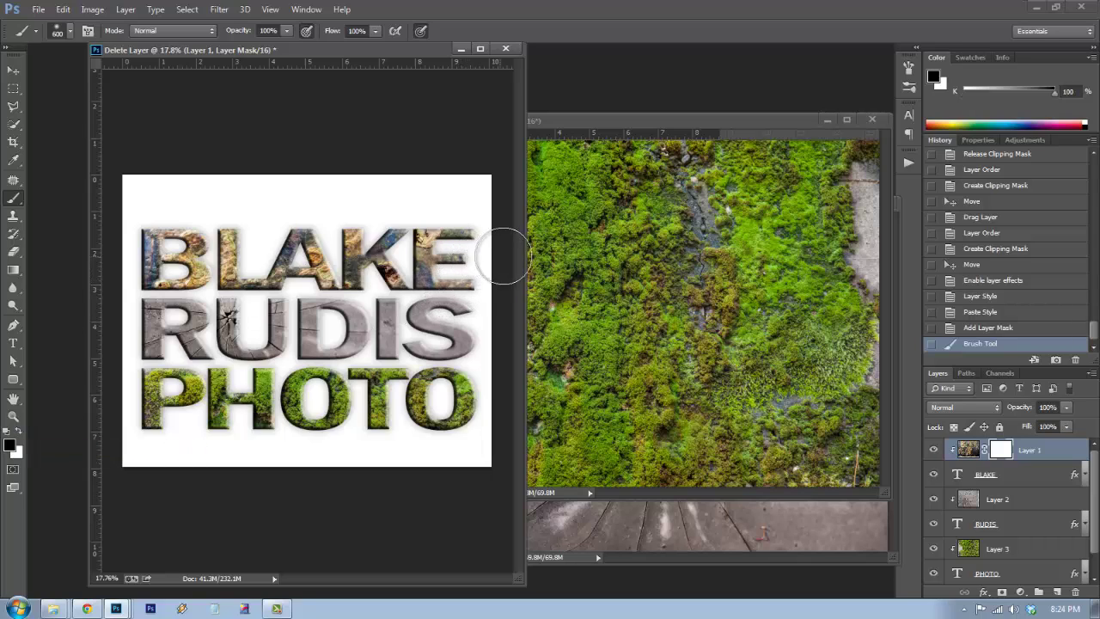
mouse_move(486, 254)
left_mouse_down()
mouse_move(397, 290)
mouse_move(118, 343)
mouse_move(358, 276)
mouse_move(510, 254)
mouse_move(400, 312)
left_mouse_up()
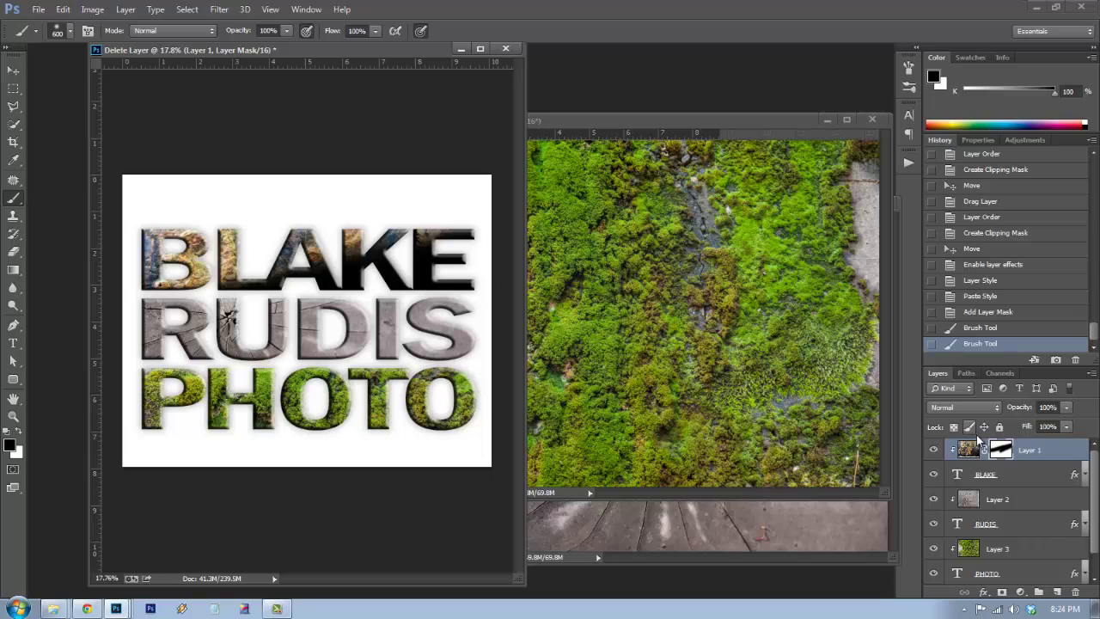
Set the first text line's colour to bright yellow, f6ff00.
double_click(959, 475)
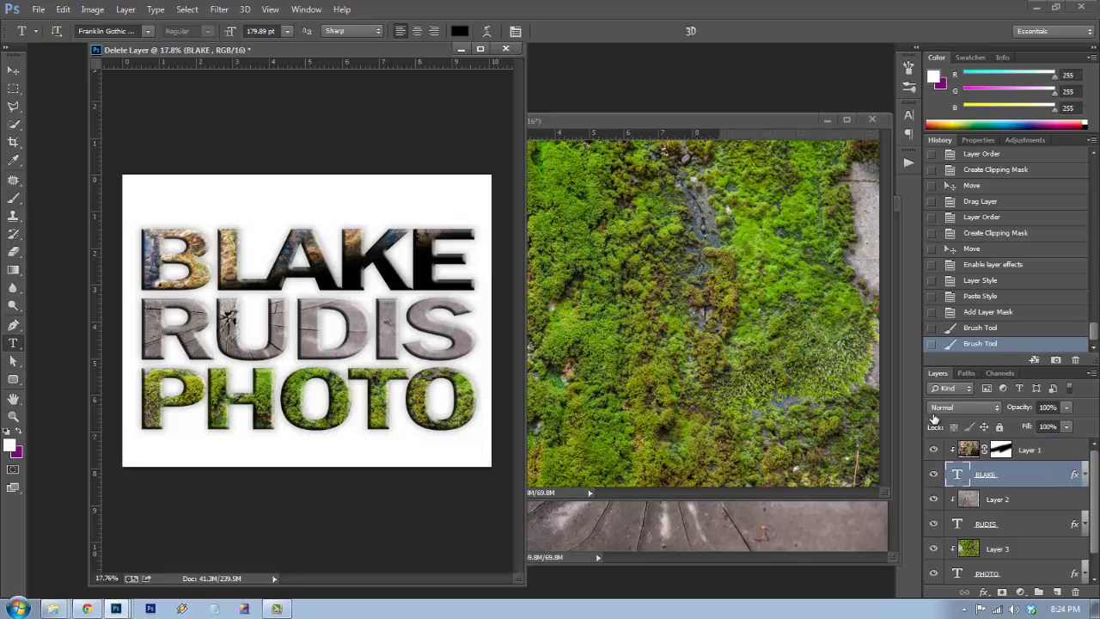
left_click(459, 32)
left_click_drag(883, 196, 881, 212)
left_click_drag(815, 138, 865, 66)
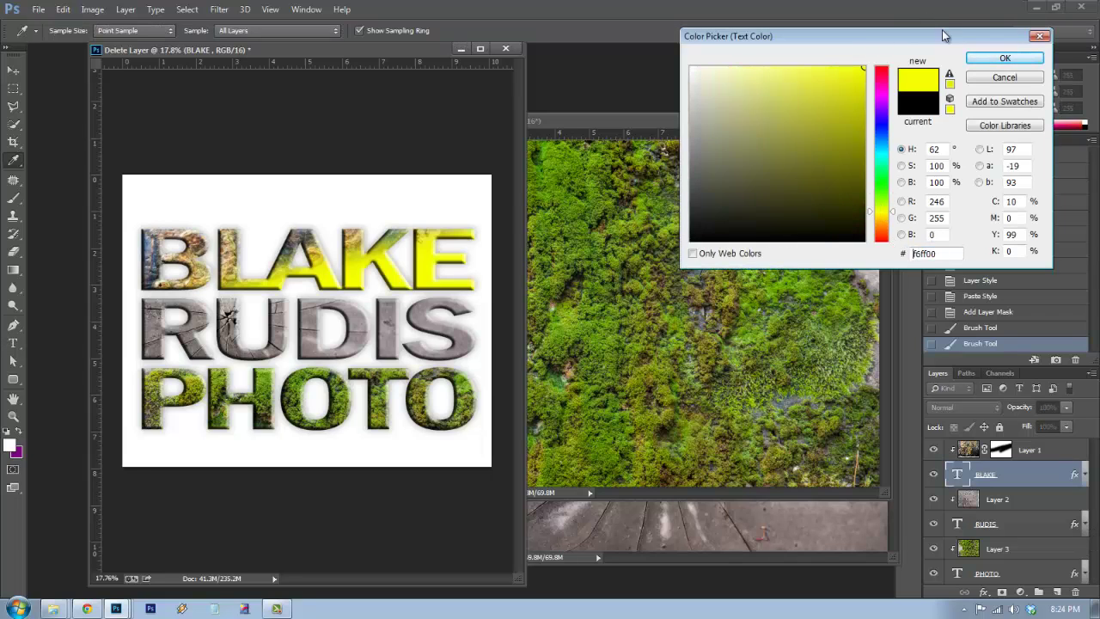
left_click(993, 60)
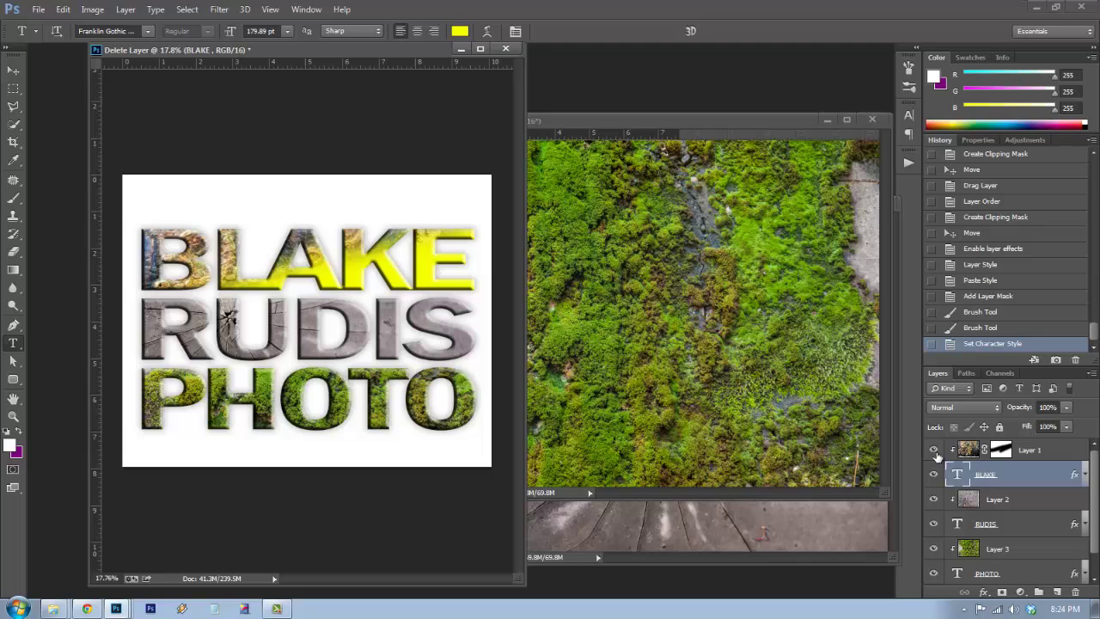
Set the first text line's colour back to black, 000000.
left_click(459, 31)
left_click_drag(693, 119, 690, 240)
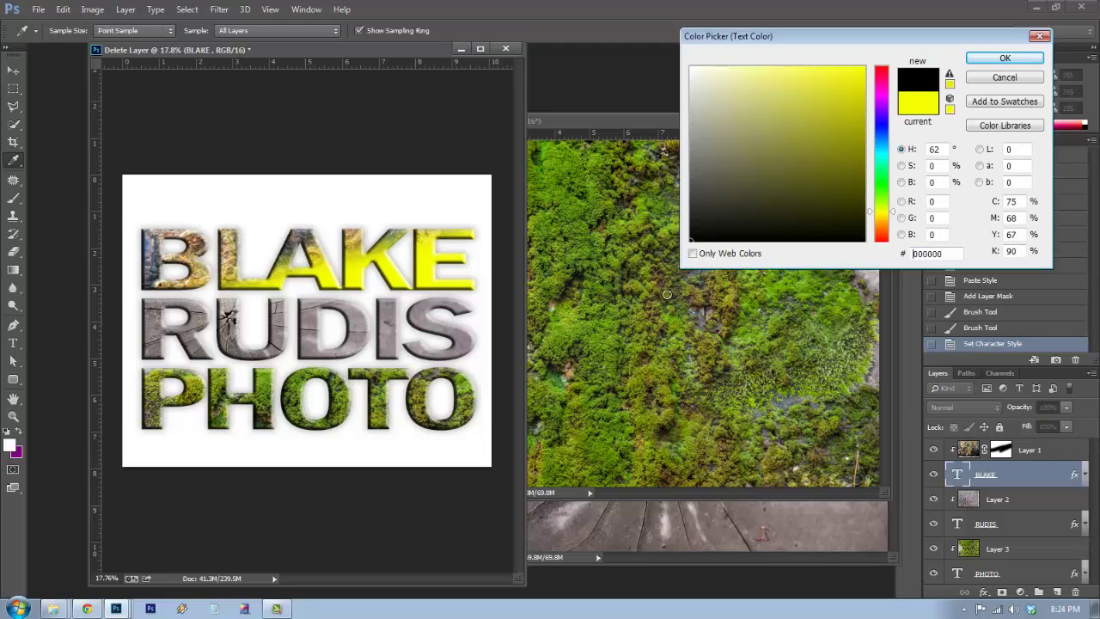
left_click(981, 59)
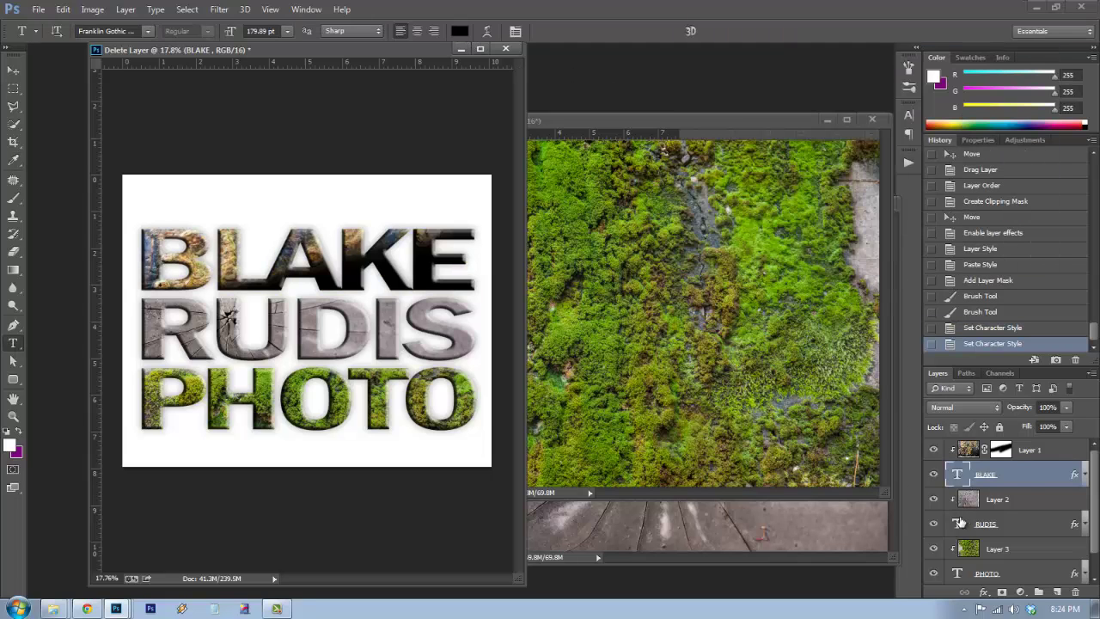
Move Layer 1's barnacle texture downward together with its linked mask inside the first text line.
left_click(967, 451)
key("v")
left_click_drag(232, 205, 244, 245)
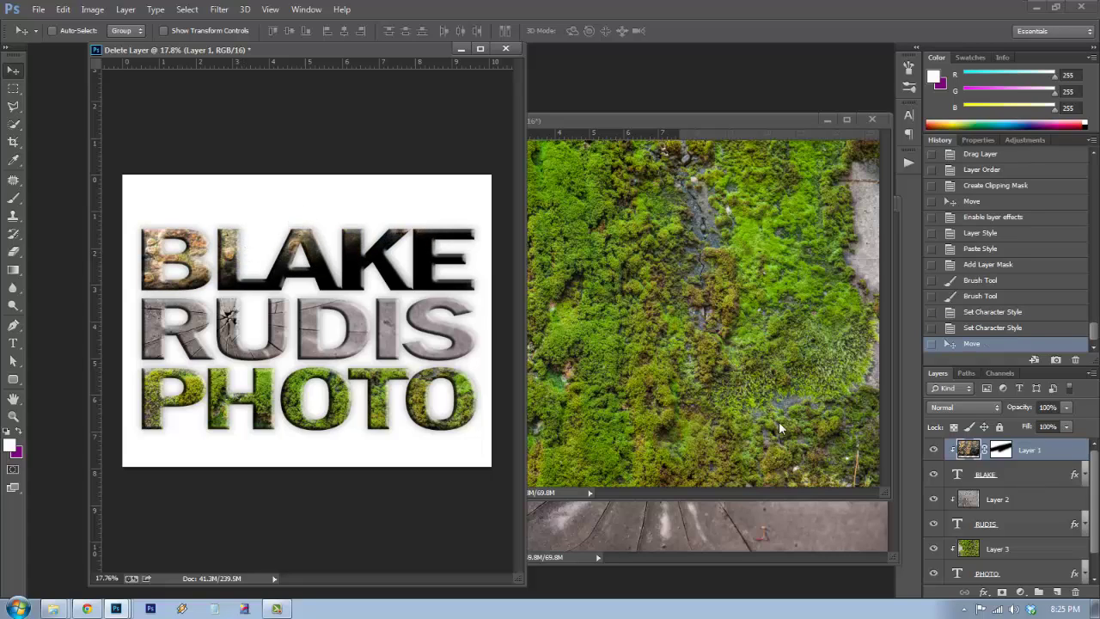
Unlink Layer 1's mask from the texture, reposition the mask on its own, and link the two again.
left_click(985, 450)
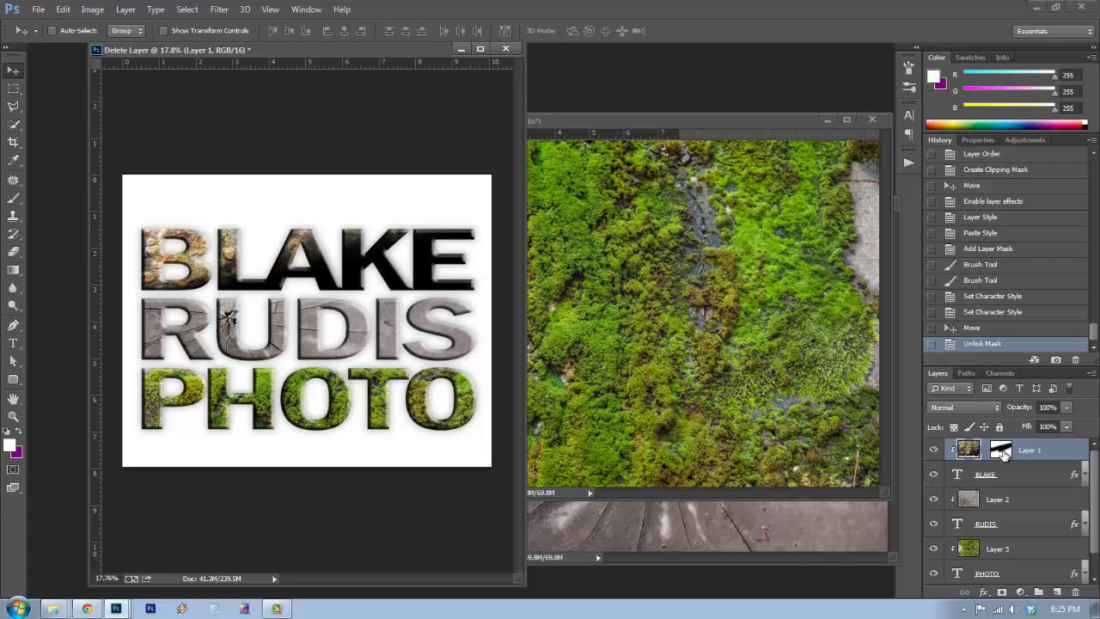
left_click(1000, 450)
mouse_move(348, 260)
left_mouse_down()
mouse_move(334, 239)
mouse_move(341, 269)
mouse_move(358, 256)
mouse_move(346, 263)
left_mouse_up()
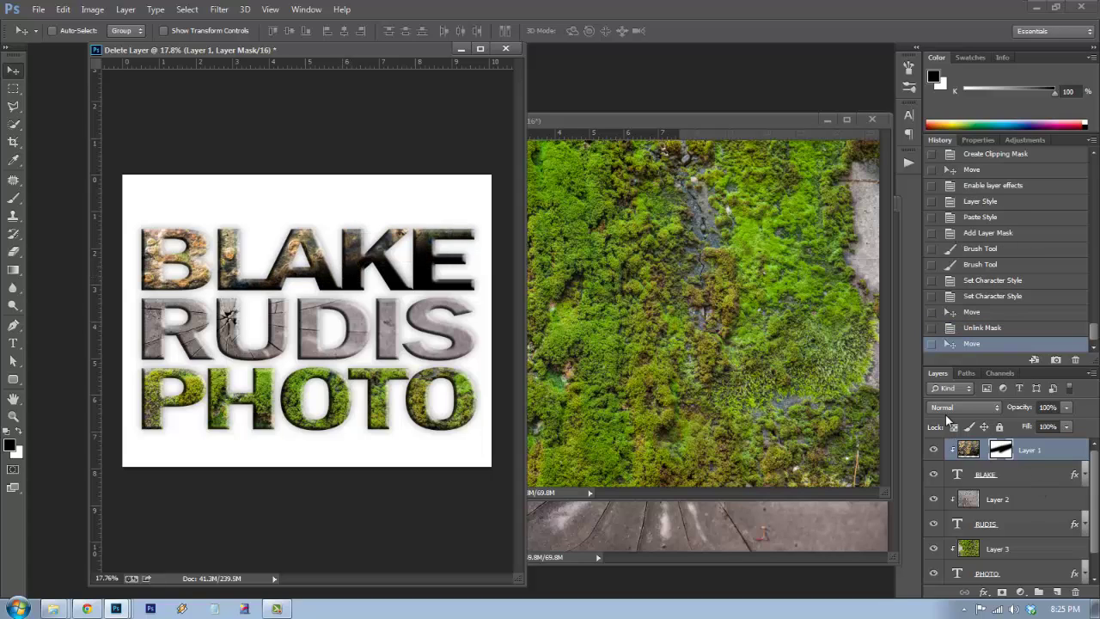
left_click(987, 455)
left_click(986, 450)
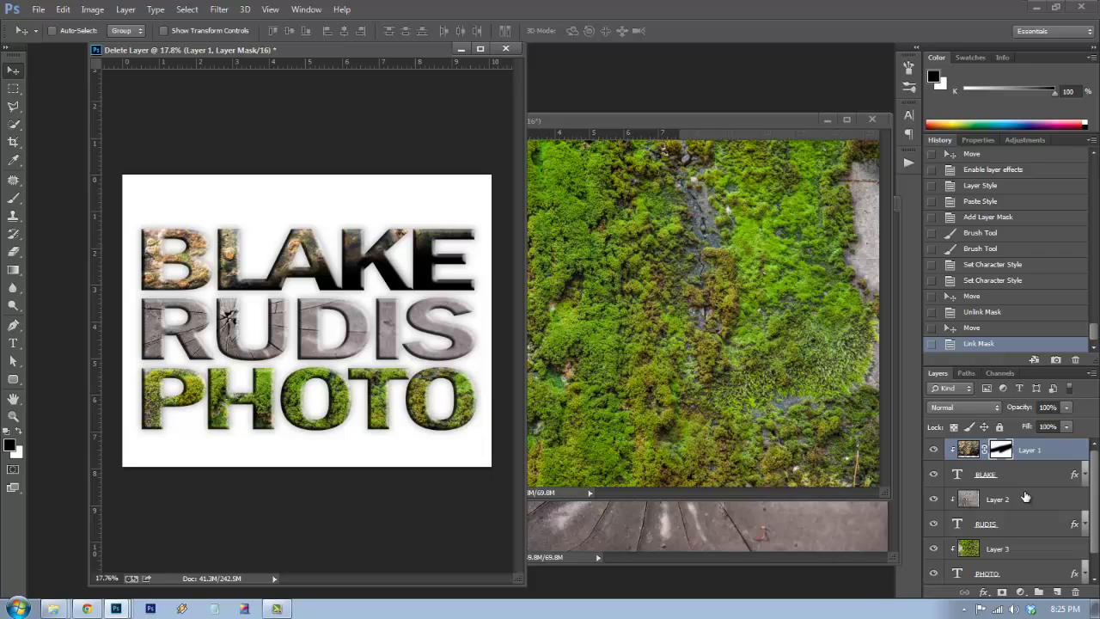
Show Layer 1's mask as a red overlay to inspect the hidden area, and hide the overlay again.
key("x")
key("backslash")
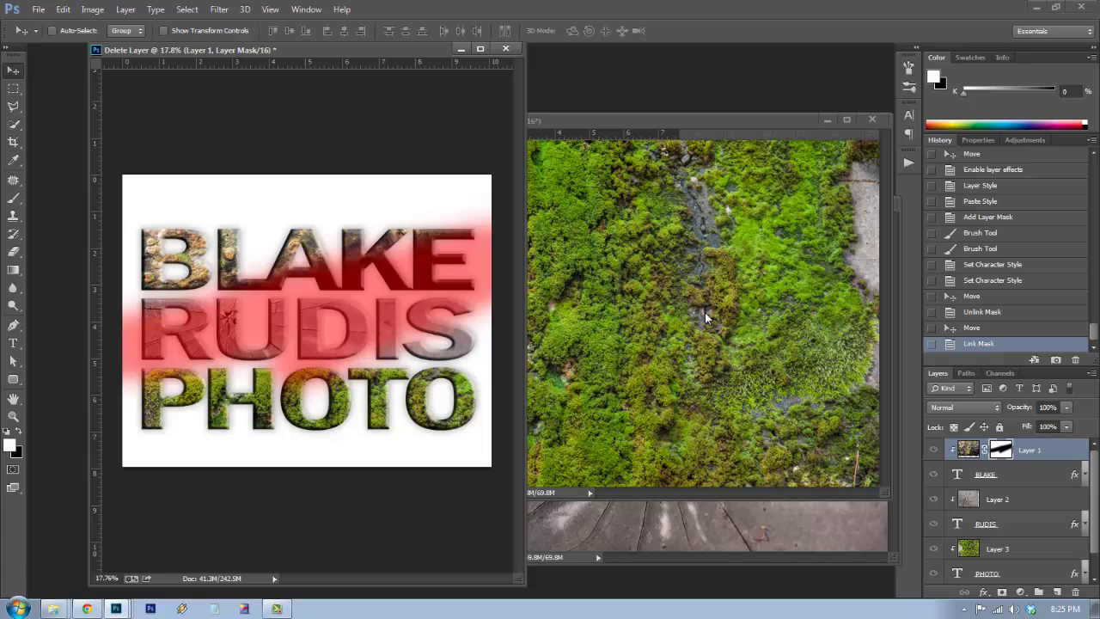
key("backslash")
key("x")
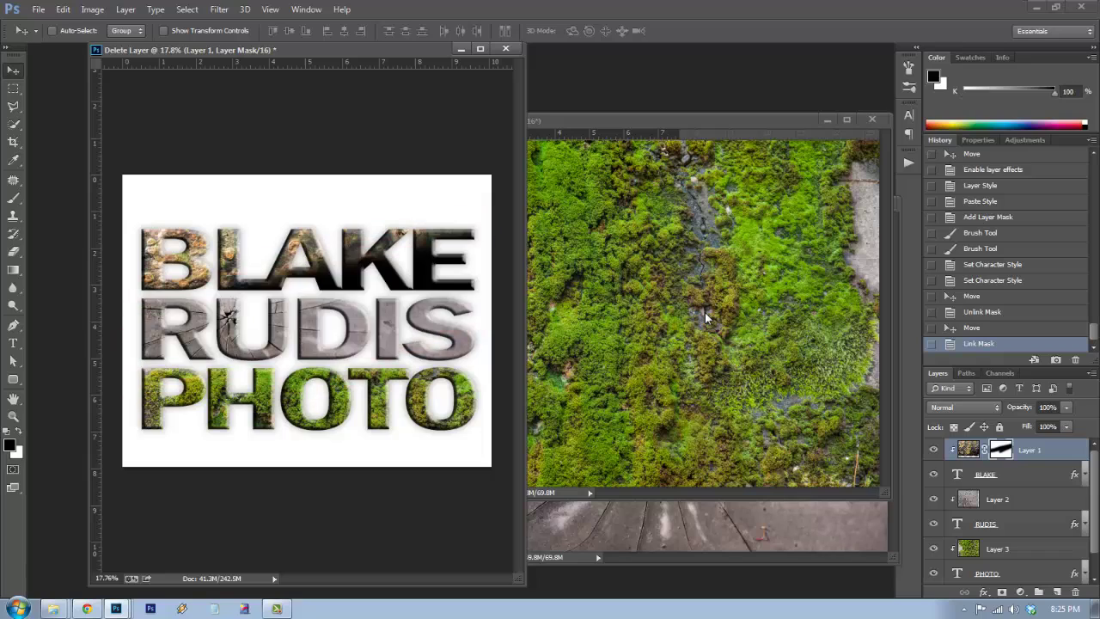
Disable and re-enable Layer 1's mask twice to compare the text with and without it.
left_click(1004, 455, "shift")
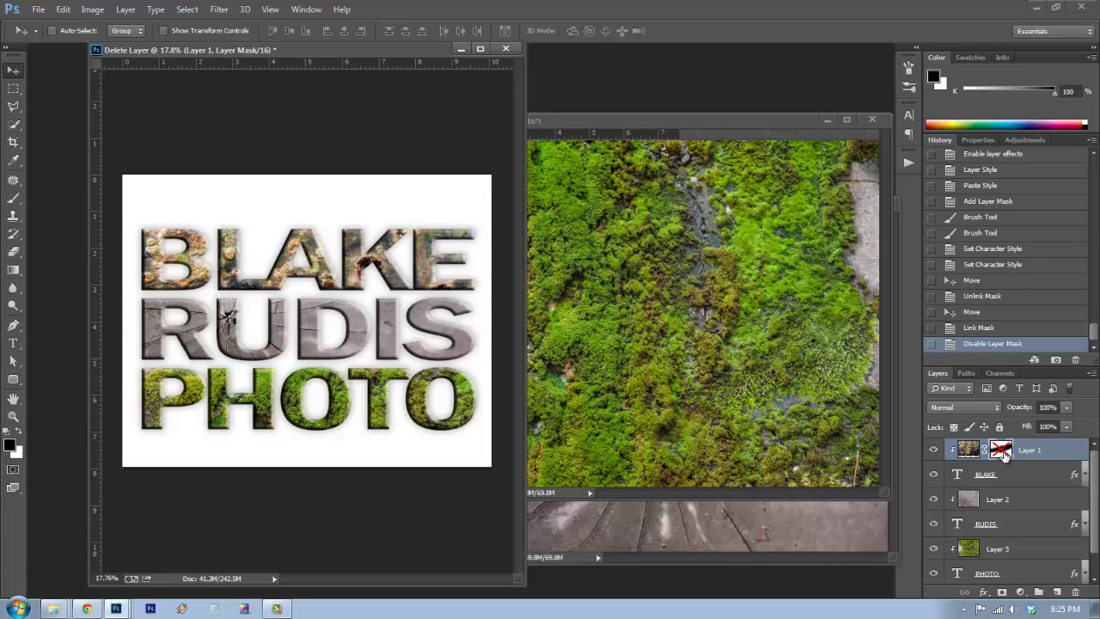
left_click(1004, 454, "shift")
left_click(1004, 455, "shift")
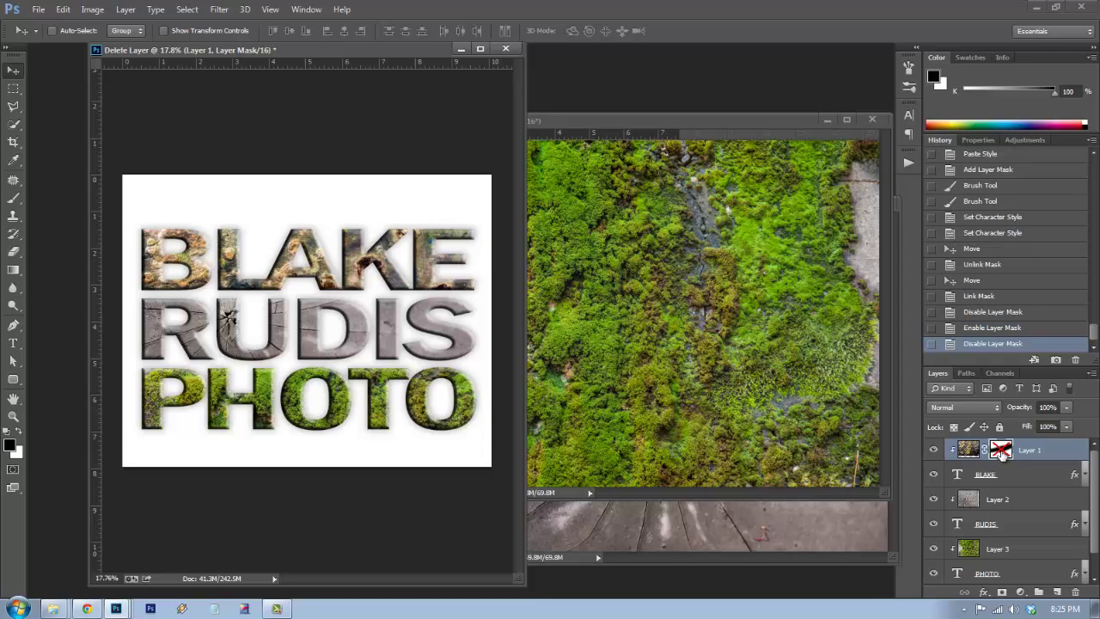
left_click(1004, 453, "shift")
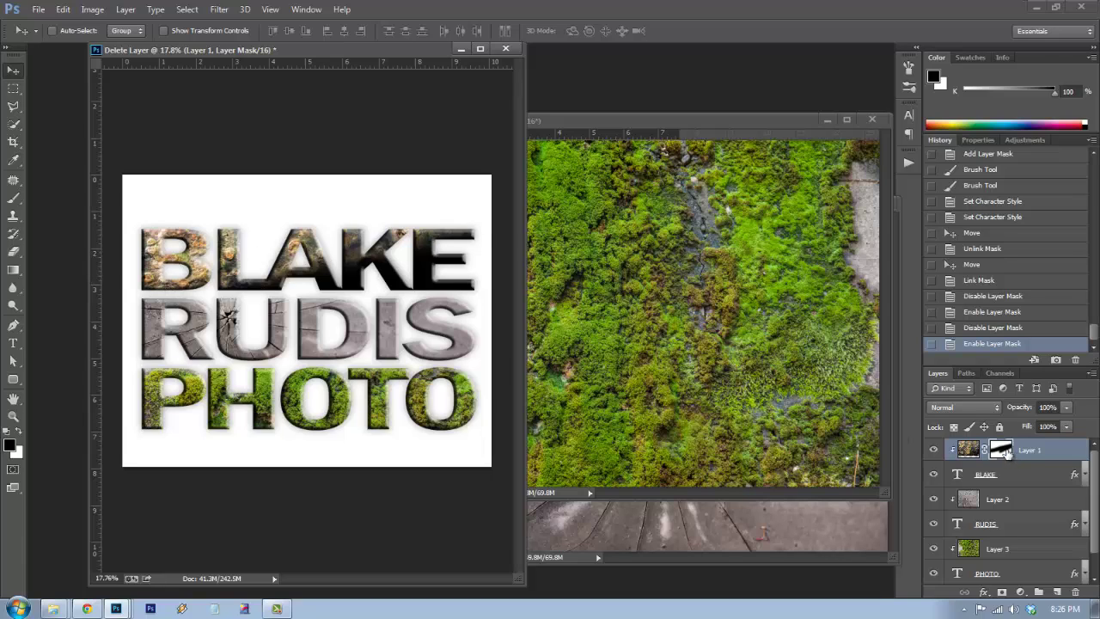
Invert Layer 1's mask and invert it back, and copy that mask onto Layer 2's texture.
key("ctrl+i")
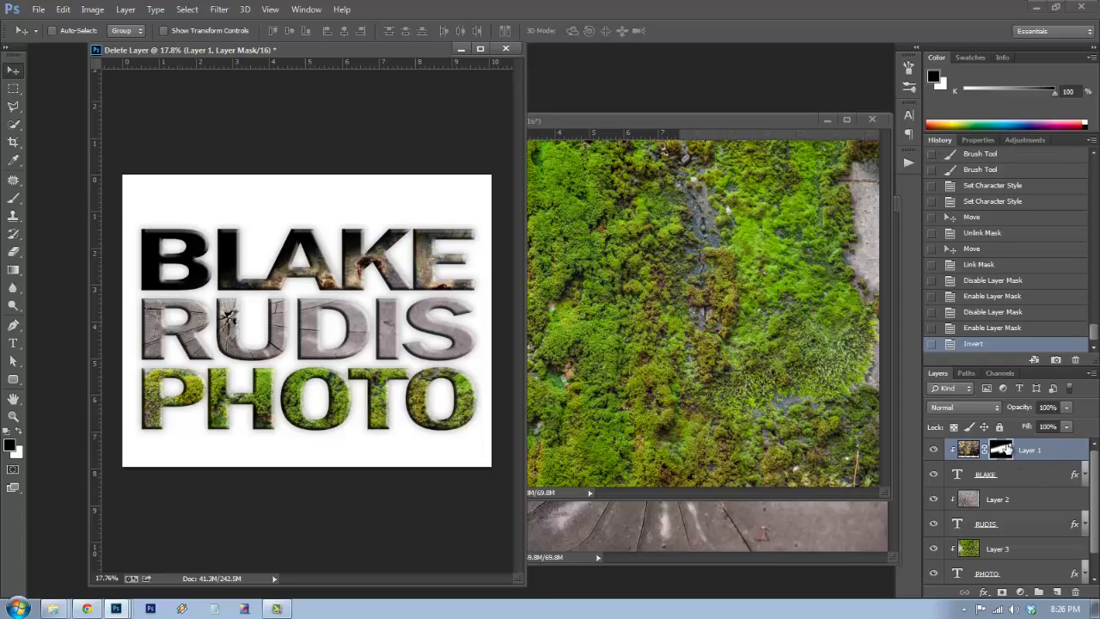
key("ctrl+i")
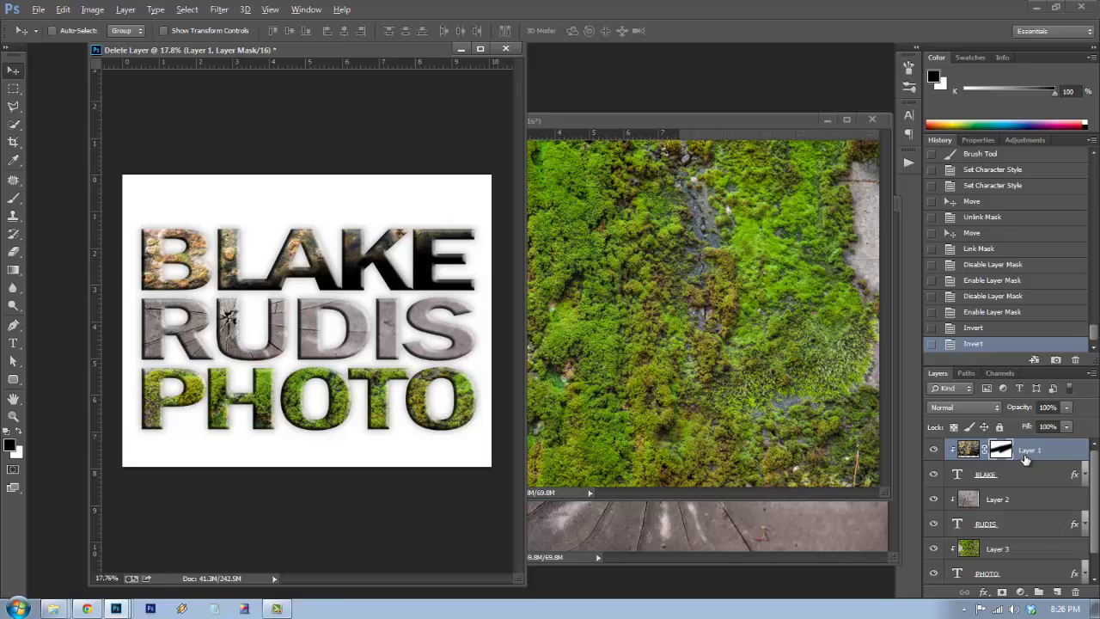
left_click_drag(1008, 455, 1007, 484)
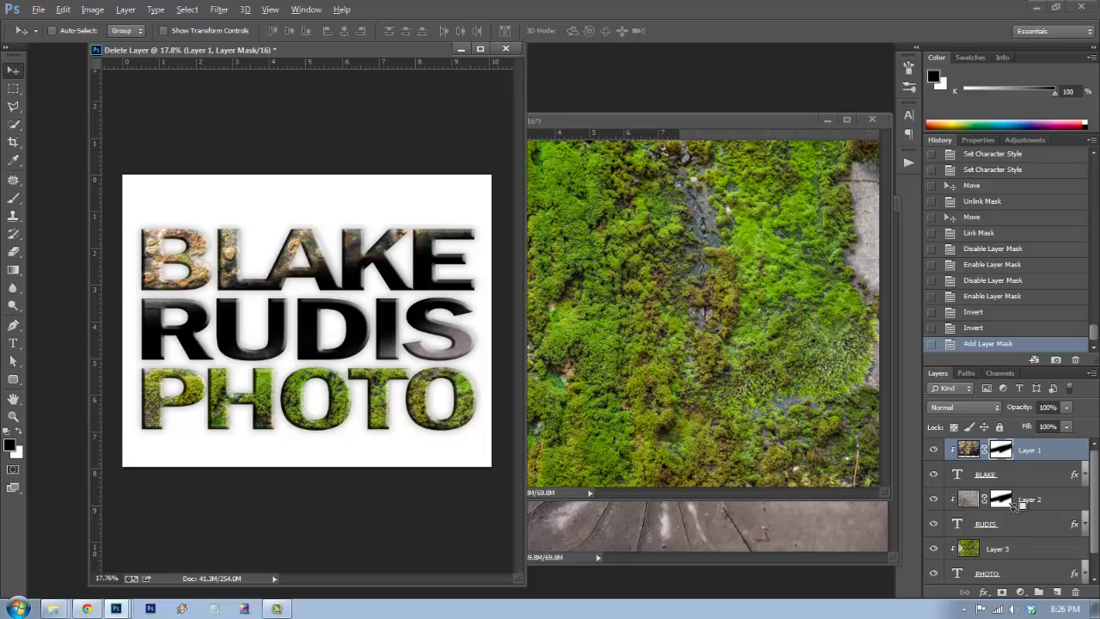
key("alt")
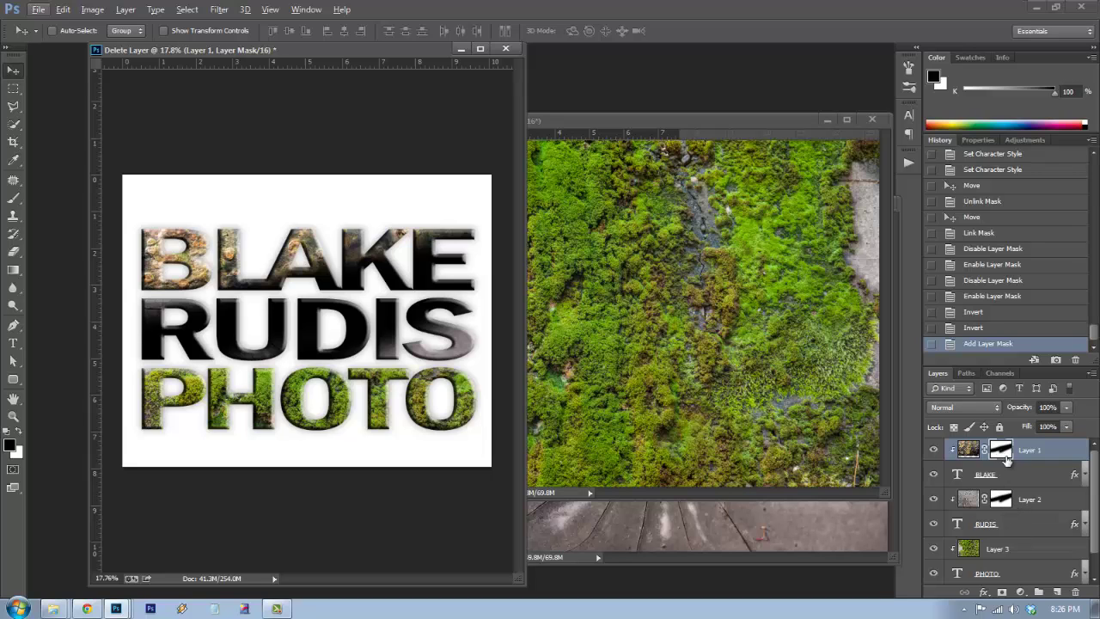
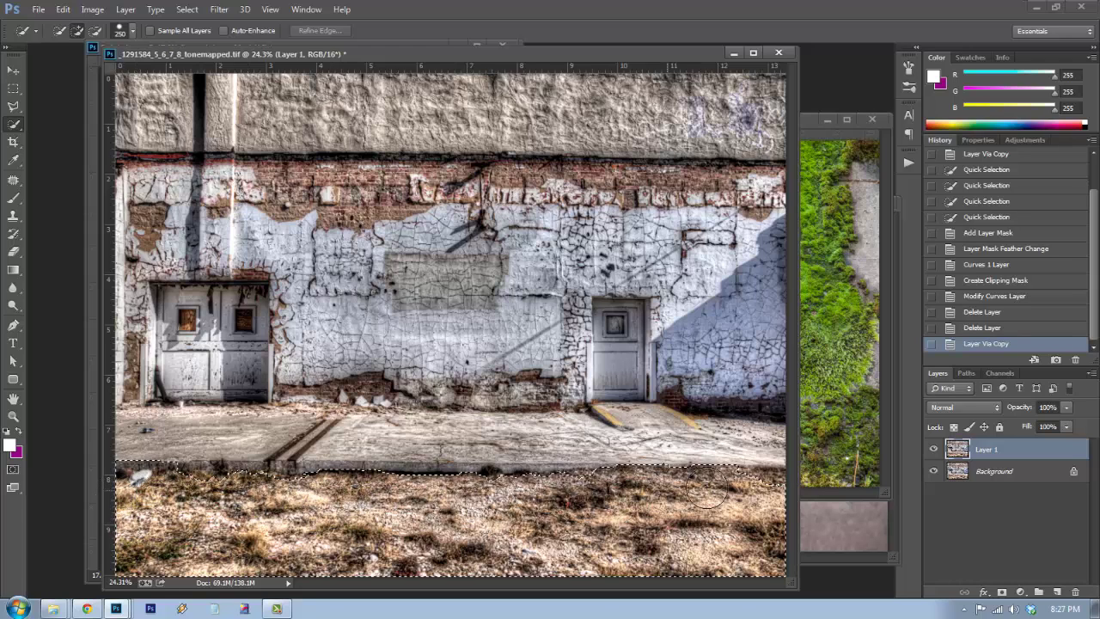
Refine the Quick Selection of the dry grass with a 150 px brush, subtracting the curb edge and adding the ground along it.
left_click_drag(771, 490, 771, 490)
key("bracketleft")
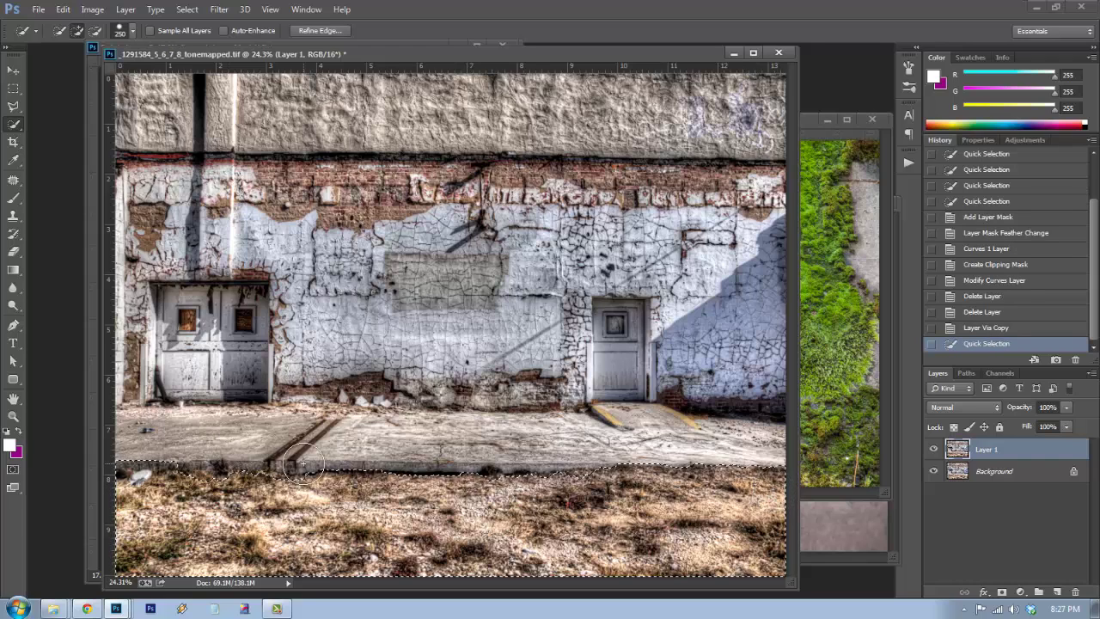
key("bracketleft")
key("alt")
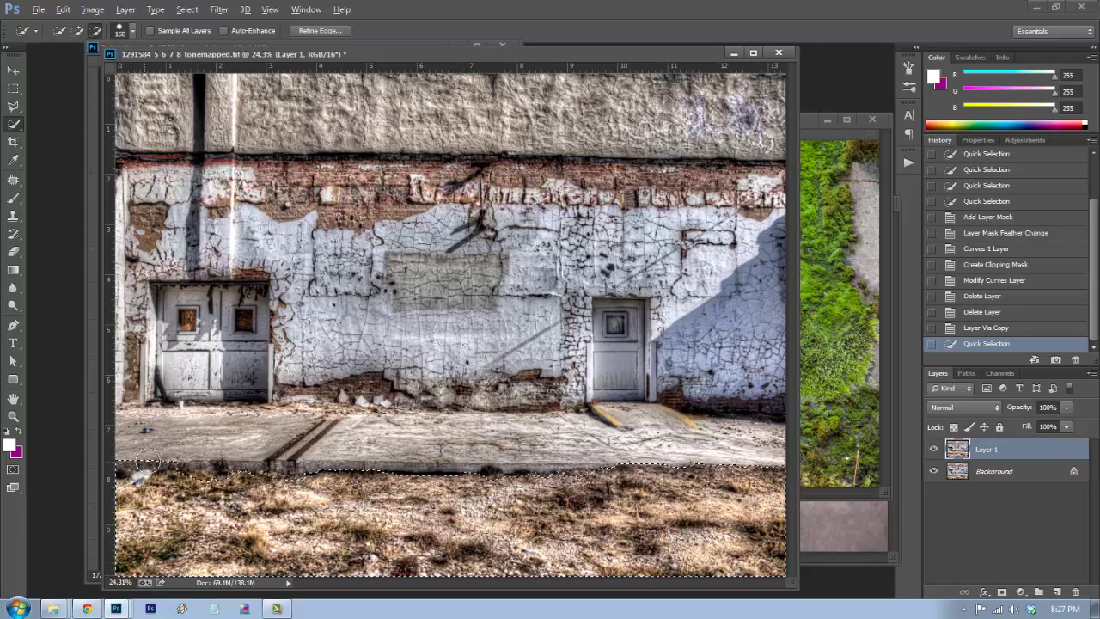
left_click_drag(123, 462, 287, 472)
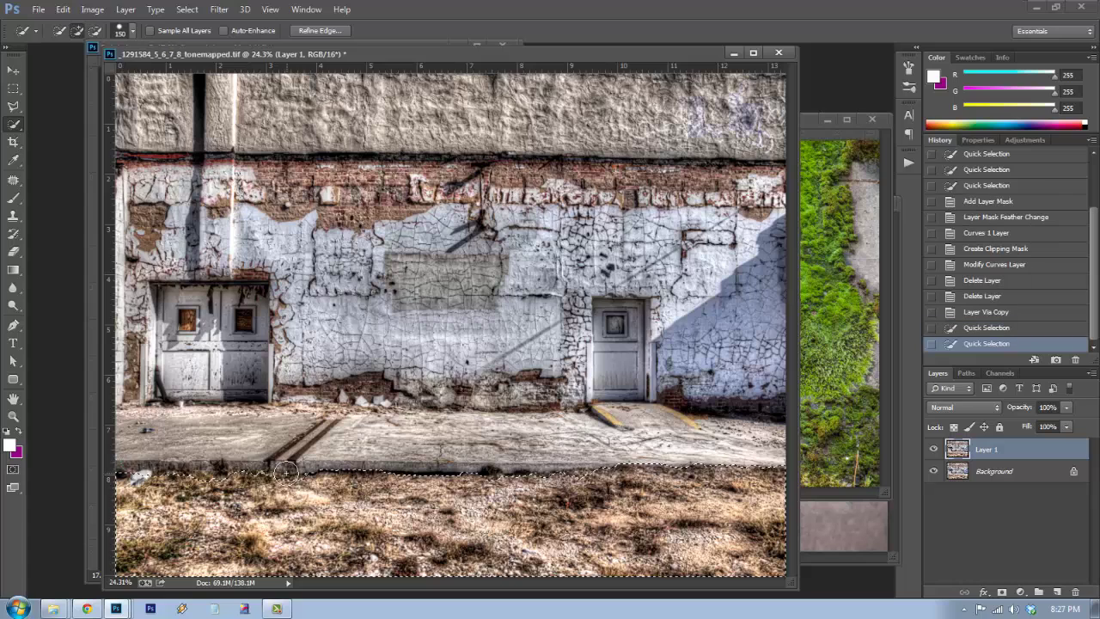
left_click_drag(145, 494, 512, 503)
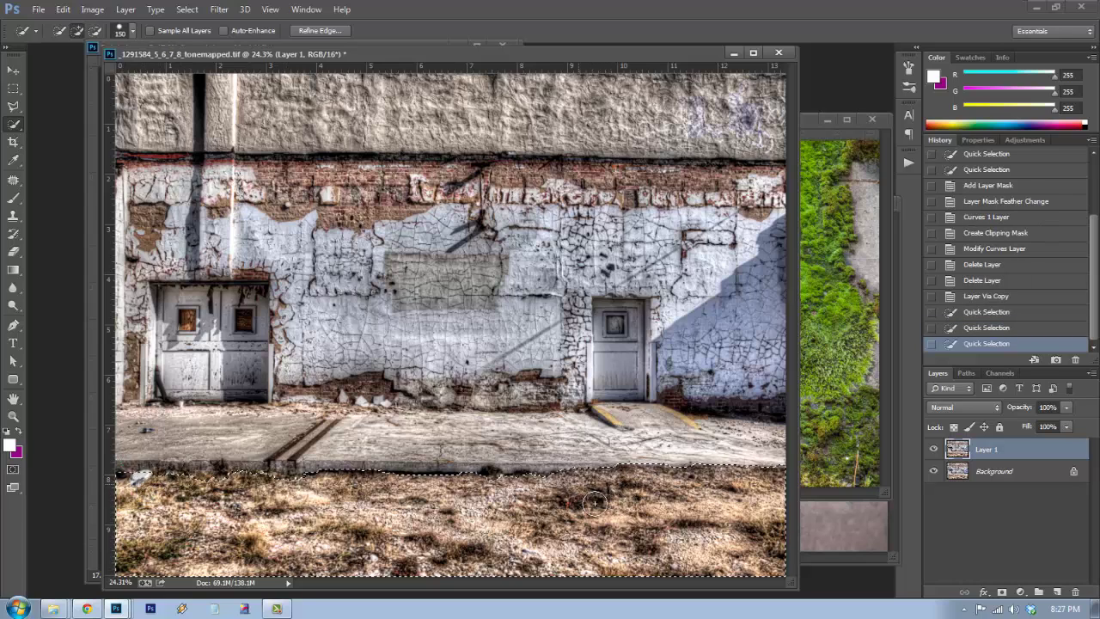
left_click_drag(594, 502, 649, 493)
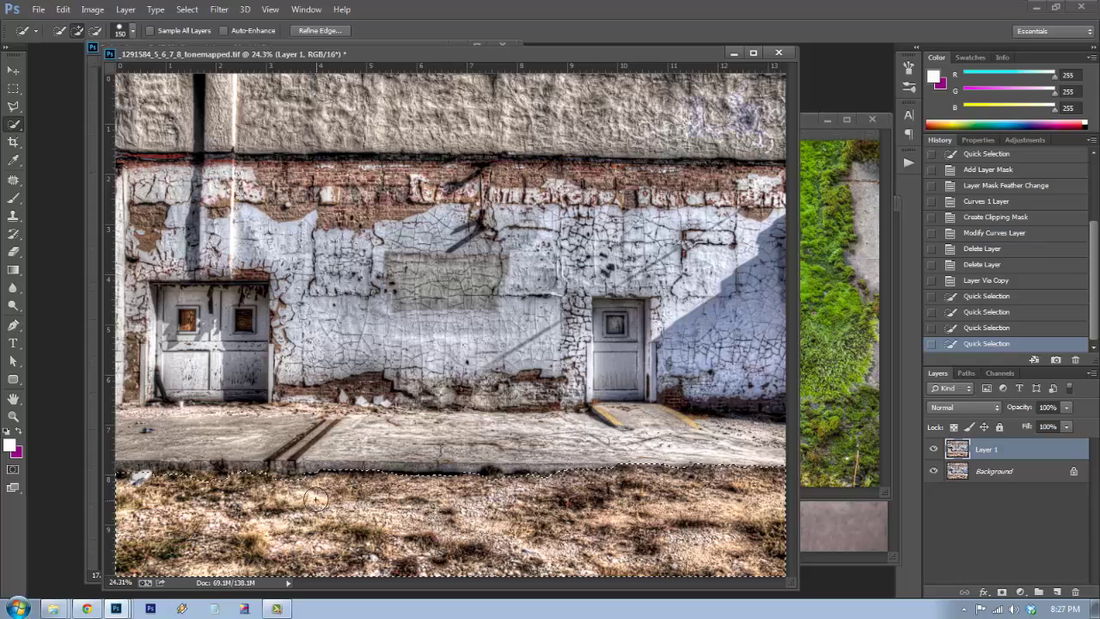
left_click_drag(277, 488, 269, 483)
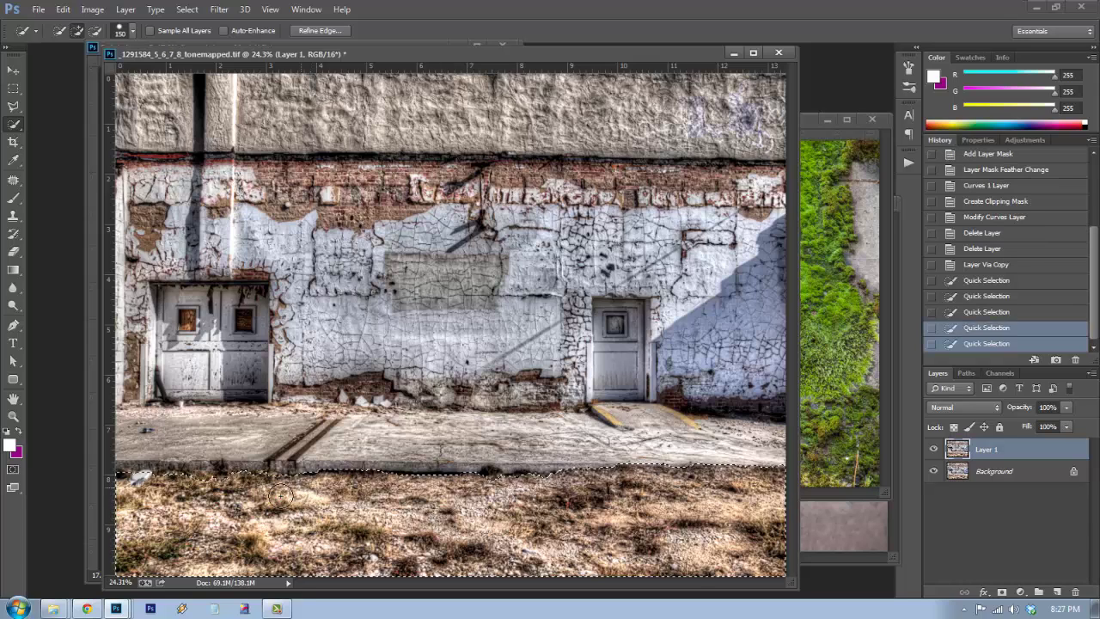
left_click(230, 501)
left_click(226, 501)
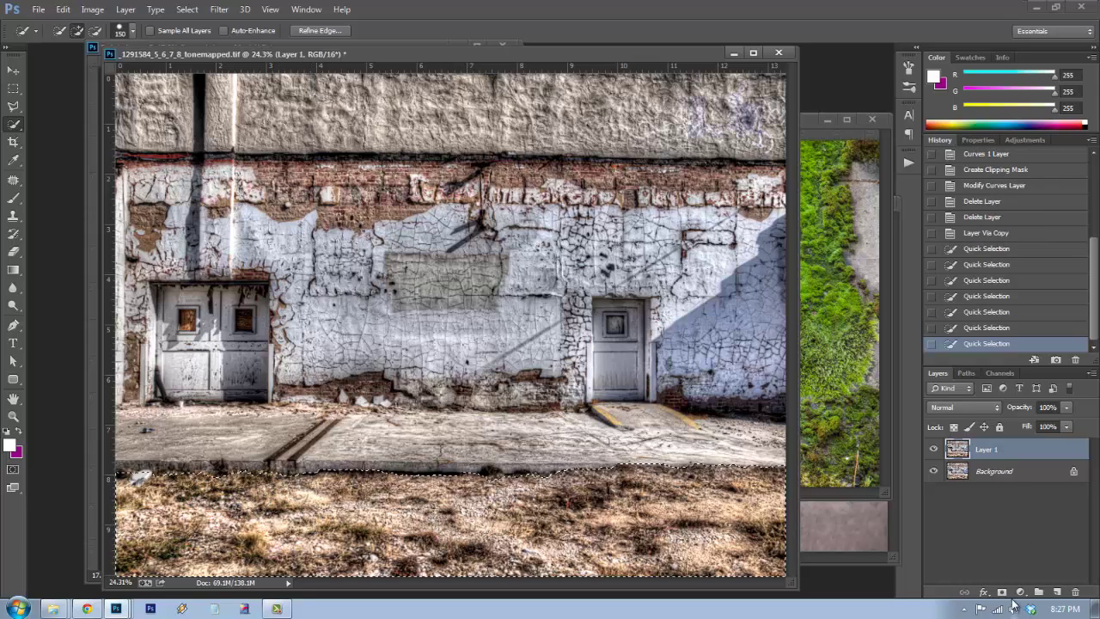
Add a layer mask to Layer 1 from the ground selection and hide the Background layer.
left_click(1002, 593)
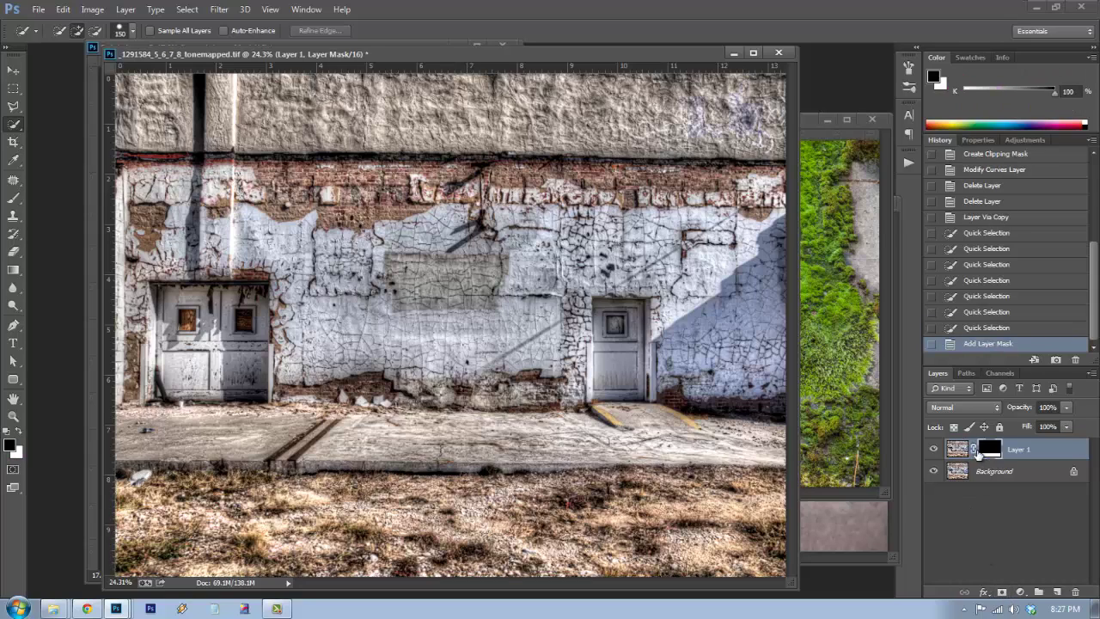
left_click(935, 472)
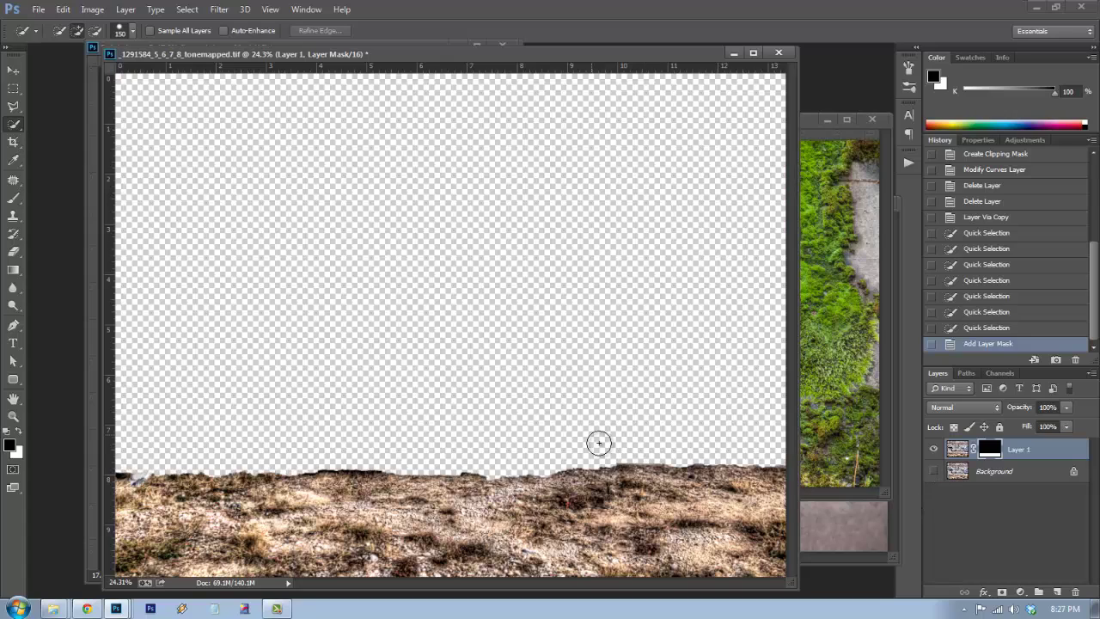
Feather Layer 1's mask by 2.4 px to soften the ground's edge, and show the Background layer and whole image again.
left_click_drag(627, 460, 643, 505)
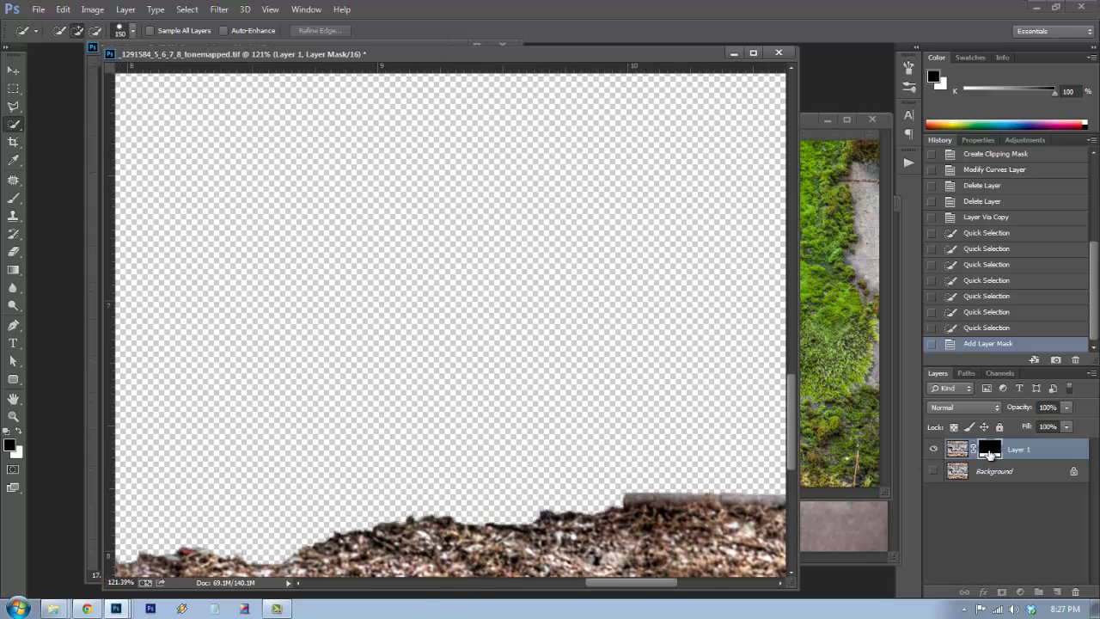
left_click(979, 140)
left_click(940, 275)
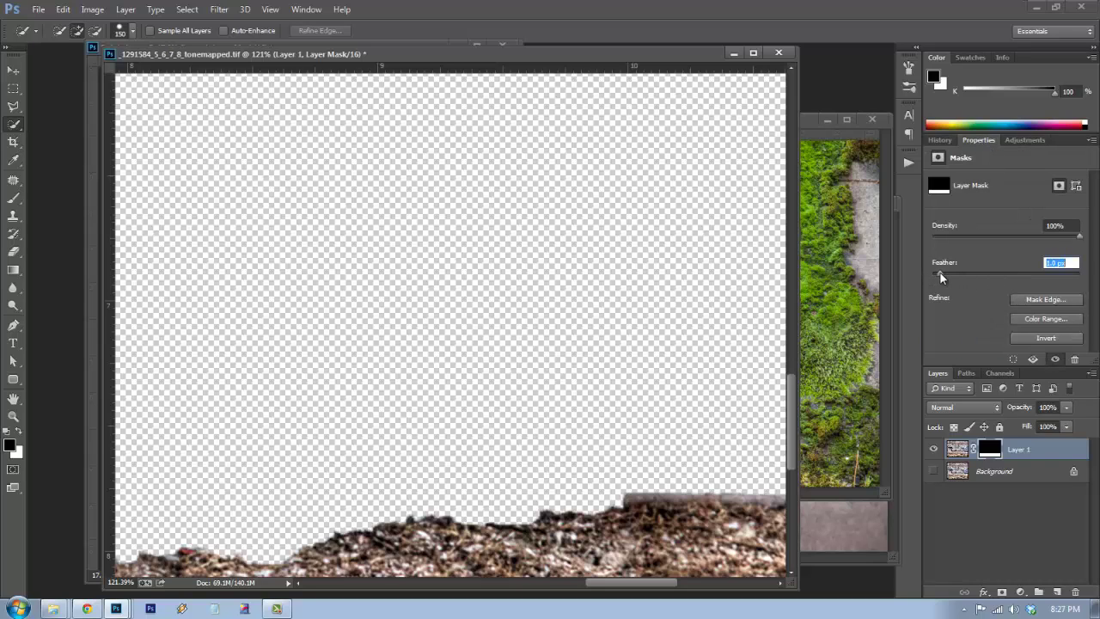
mouse_move(940, 276)
left_mouse_down()
mouse_move(962, 277)
mouse_move(953, 275)
left_mouse_up()
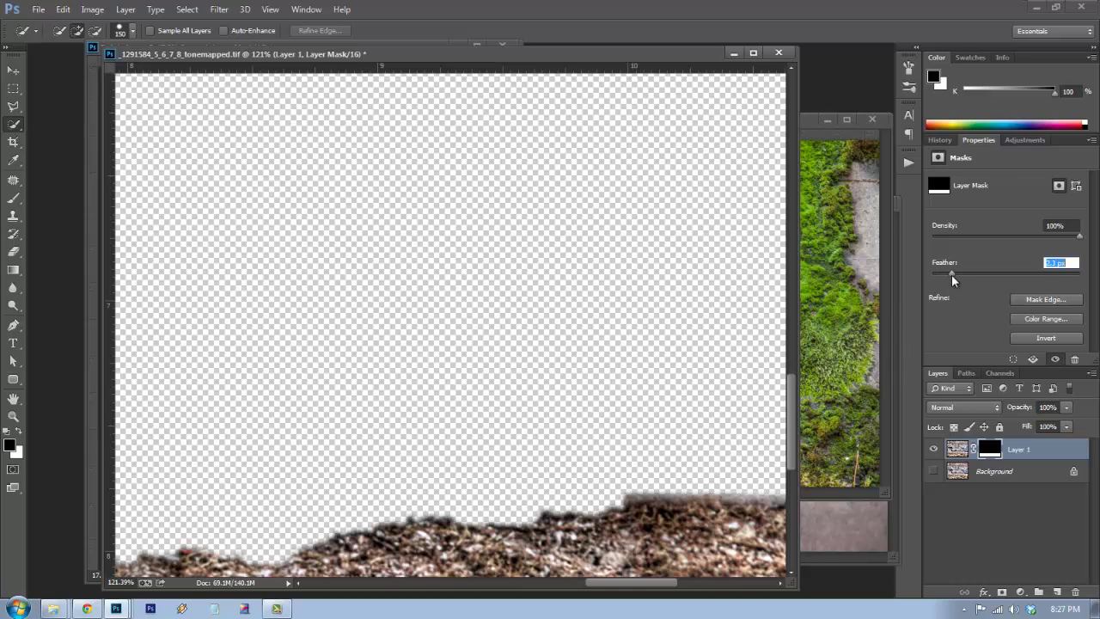
left_click(934, 472)
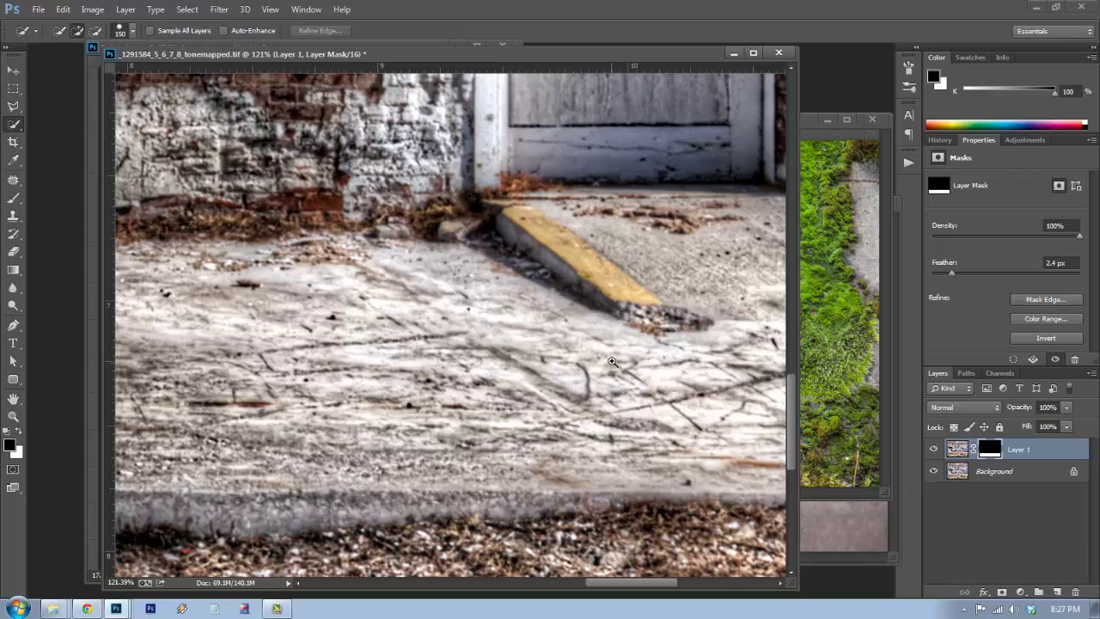
right_click(612, 361)
left_click(658, 376)
Add a Curves adjustment above Layer 1, clip it to that layer, and pull the curve's shadows down to darken the ground.
left_click(956, 449)
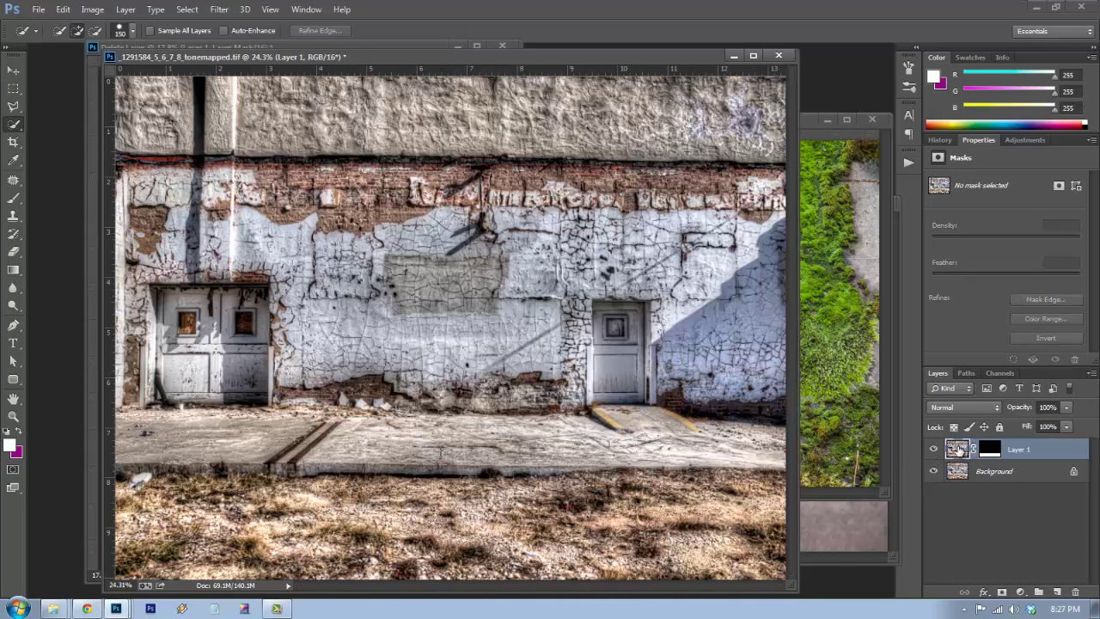
left_click(1023, 593)
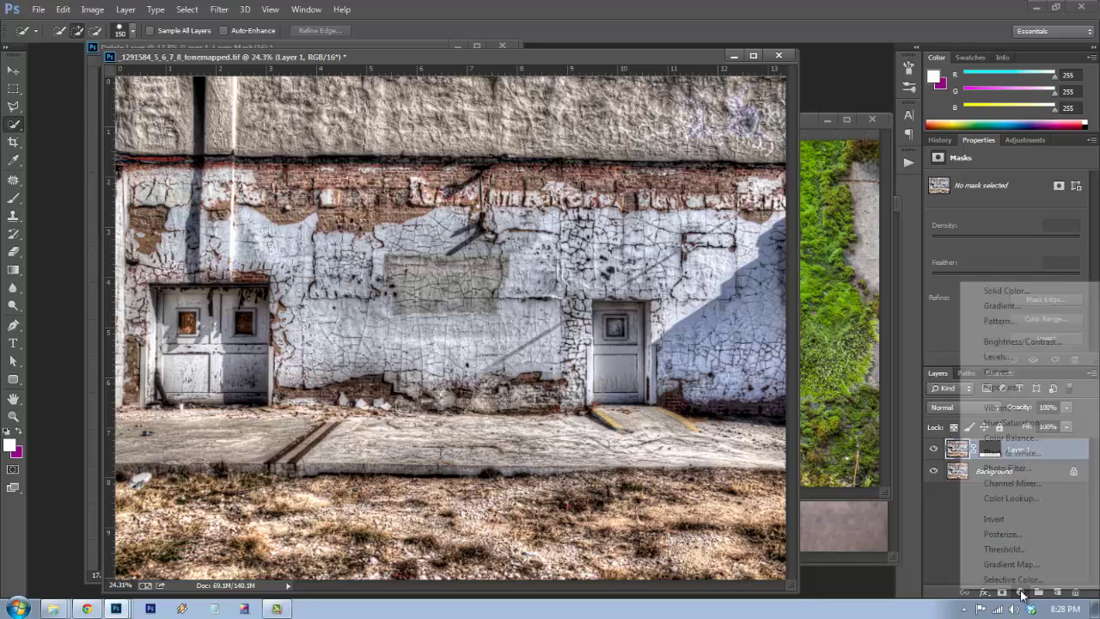
left_click(1002, 371)
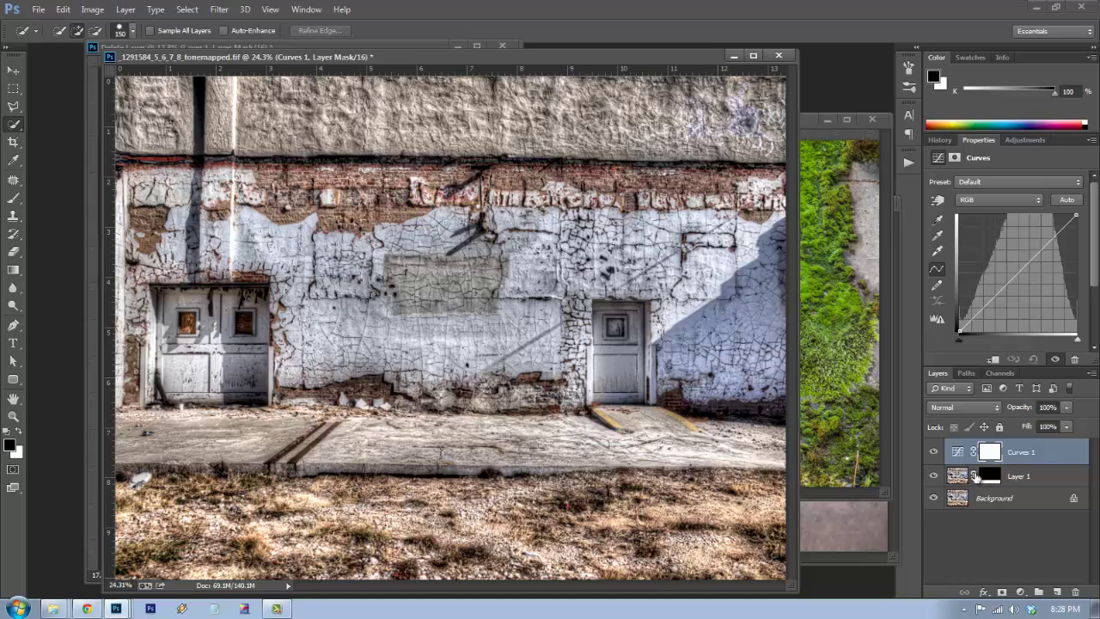
mouse_move(975, 475)
left_mouse_down()
mouse_move(970, 455)
mouse_move(970, 481)
mouse_move(994, 478)
mouse_move(977, 472)
left_mouse_up()
left_click(975, 464, "alt")
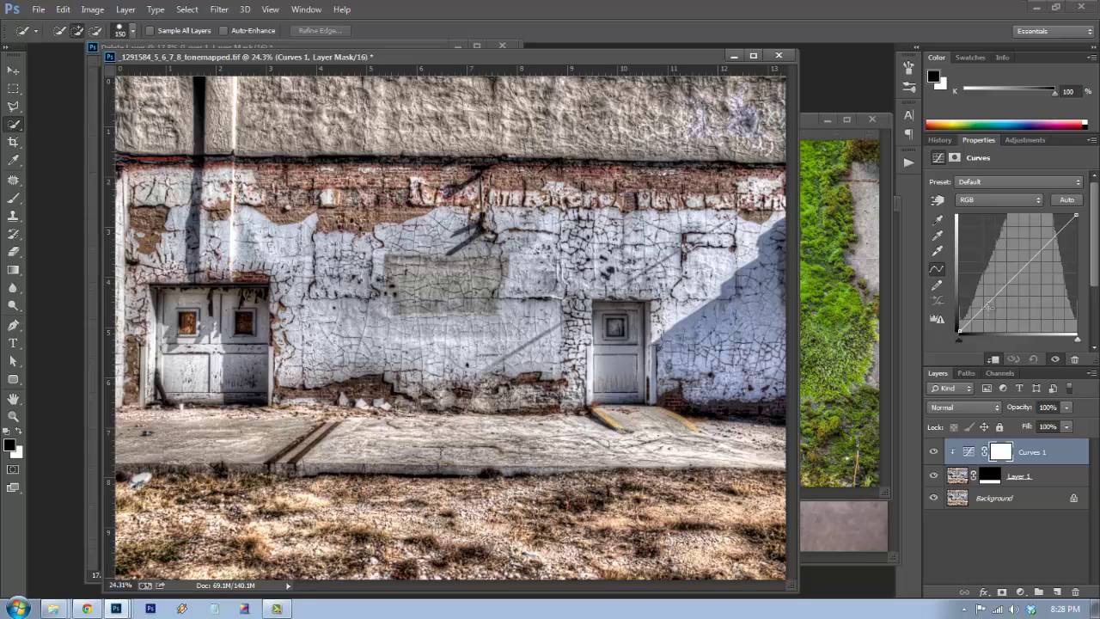
mouse_move(985, 306)
left_mouse_down()
mouse_move(996, 317)
mouse_move(1012, 299)
mouse_move(990, 317)
left_mouse_up()
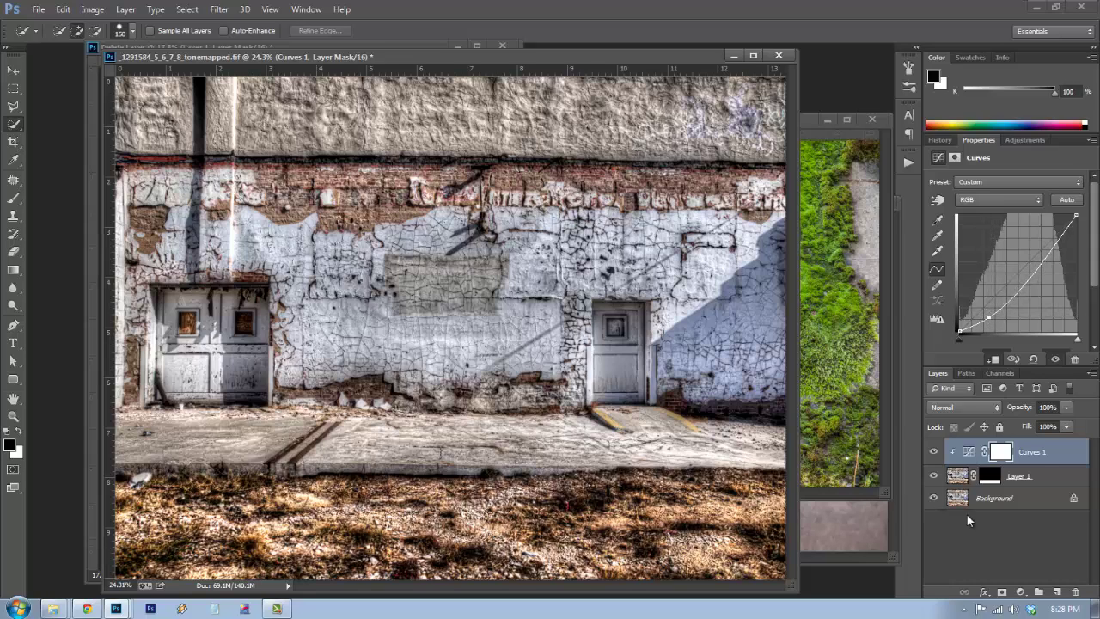
Release the Curves adjustment's clipping mask to compare the effect on the whole image, and clip it to Layer 1 again.
right_click(1068, 454)
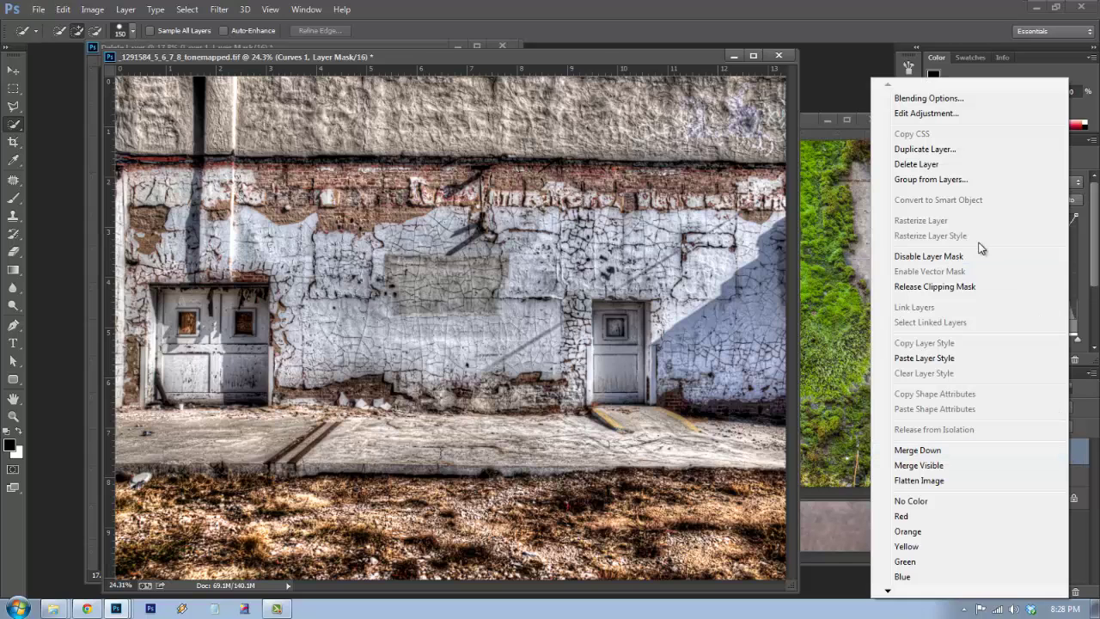
left_click(934, 287)
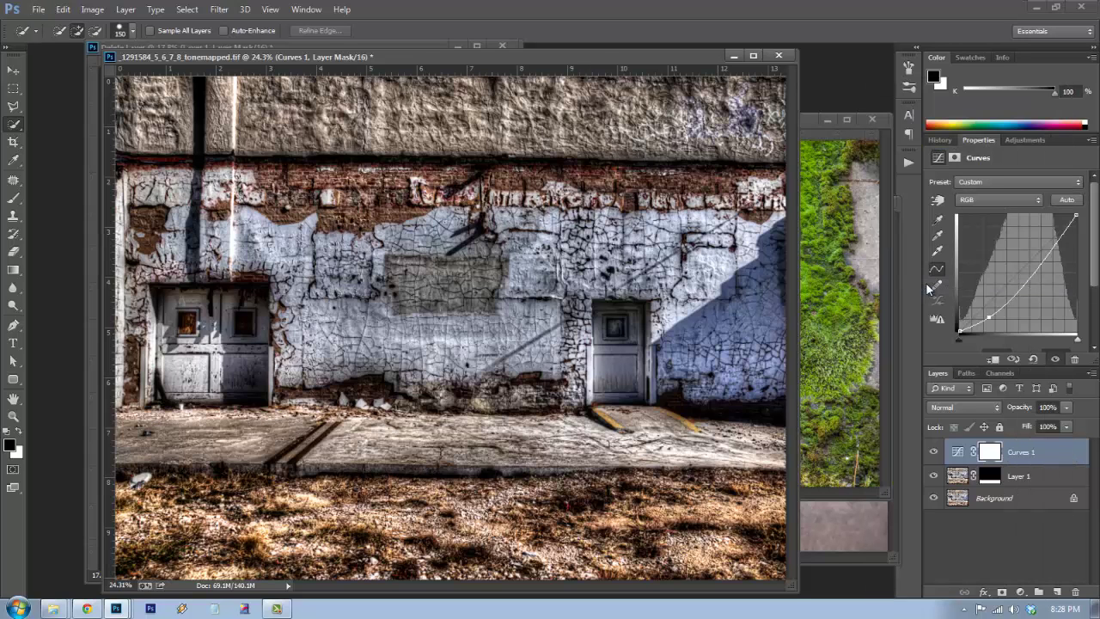
left_click(1004, 464, "alt")
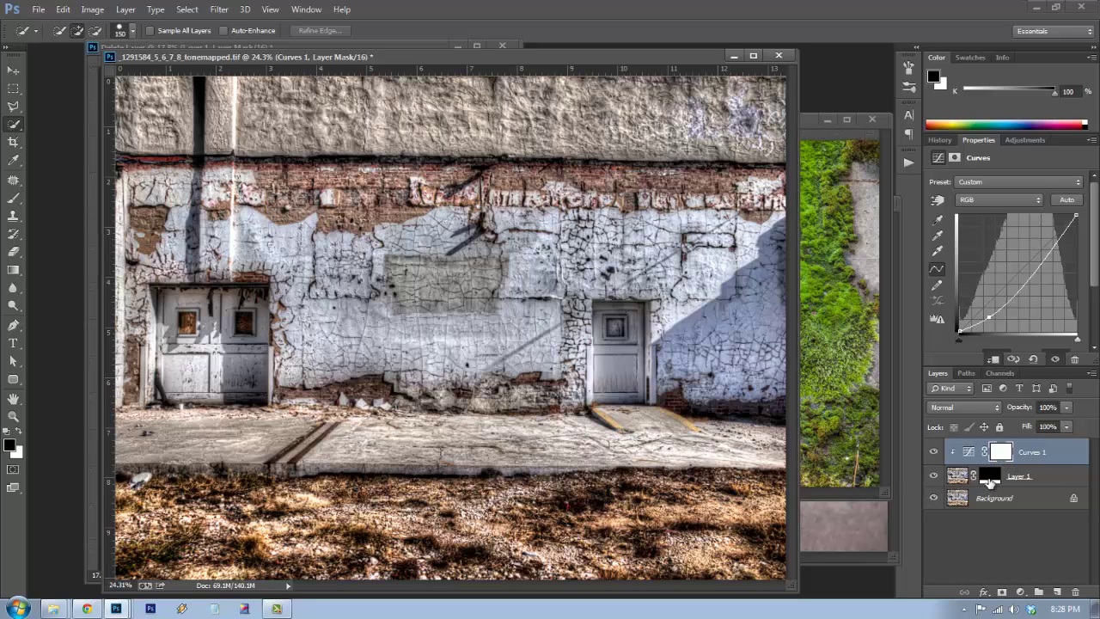
Inspect Layer 1's mask as a red overlay and hide the overlay, and disable and re-enable the mask to compare the Curves effect.
left_click(990, 476)
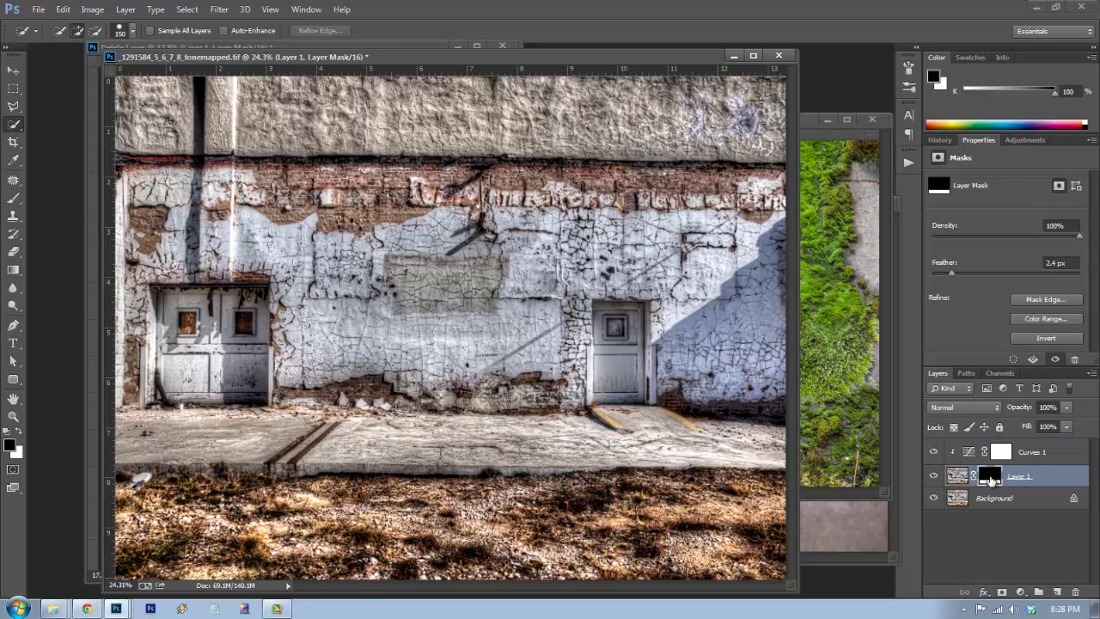
key("backslash")
key("x")
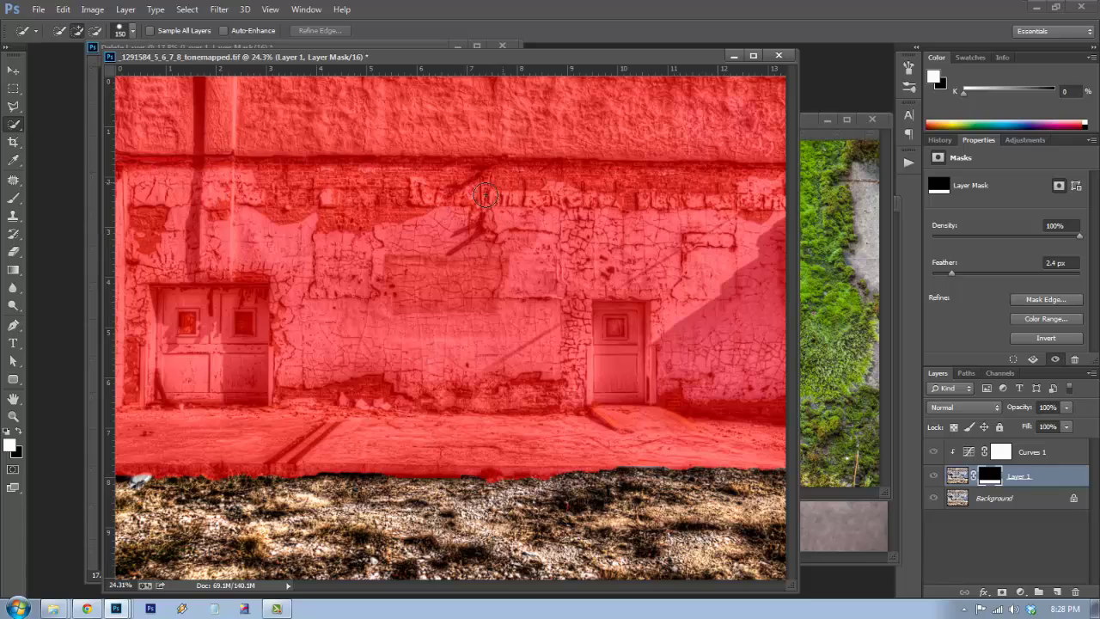
key("backslash")
key("x")
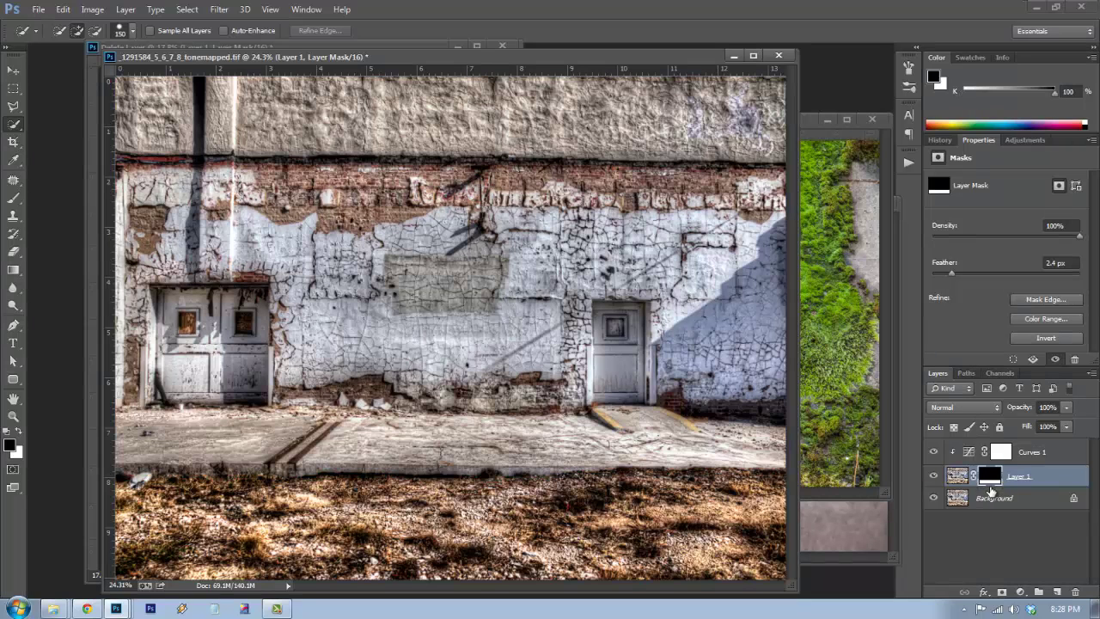
left_click(991, 484, "shift")
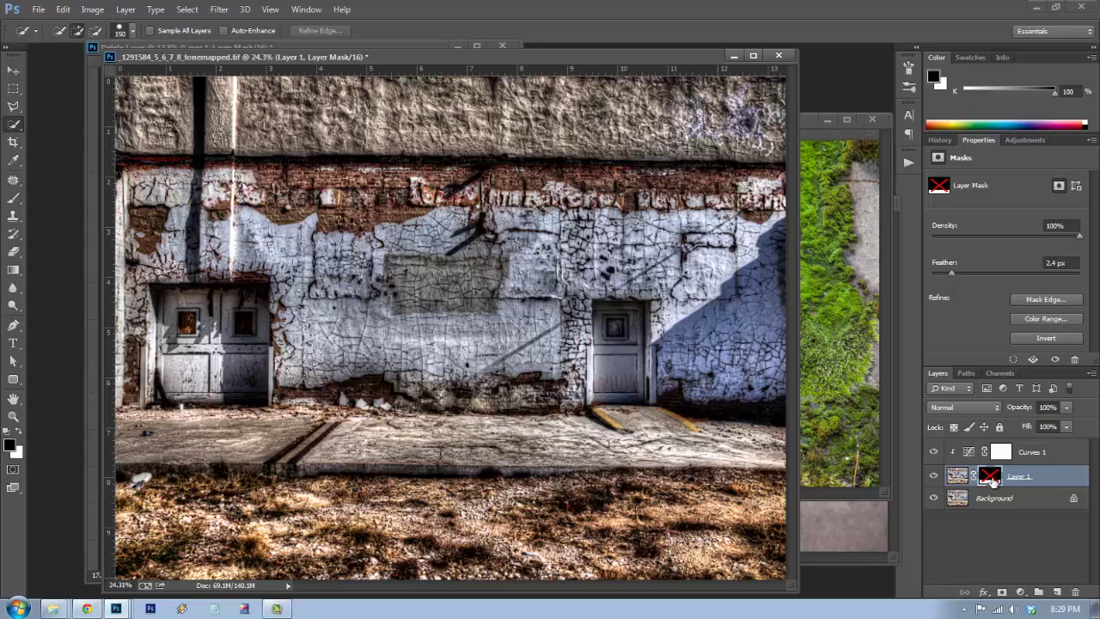
left_click(992, 481, "shift")
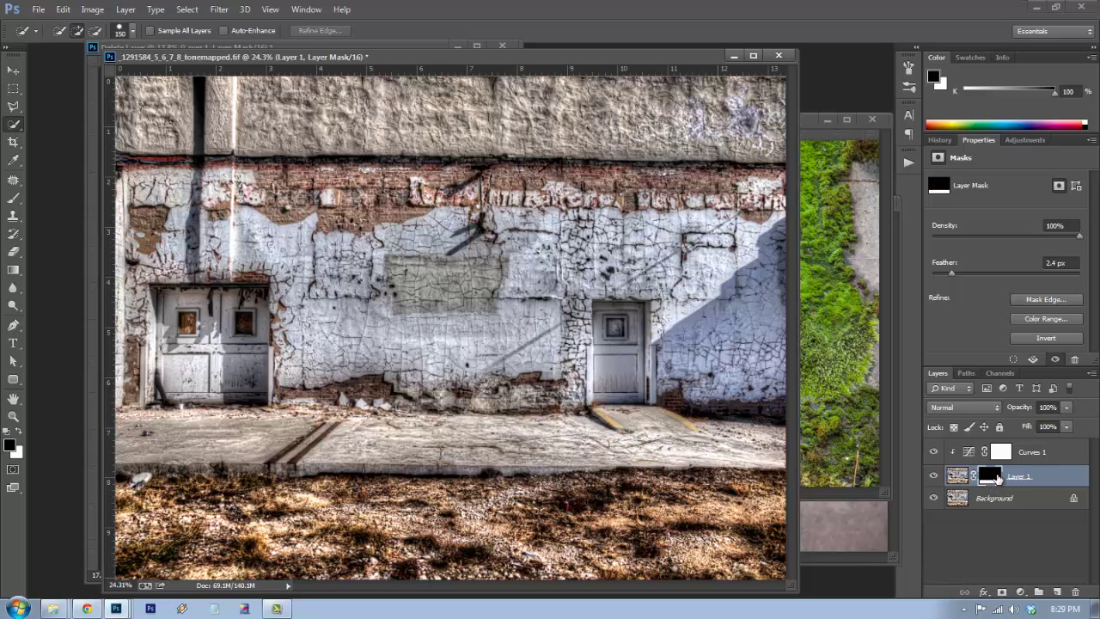